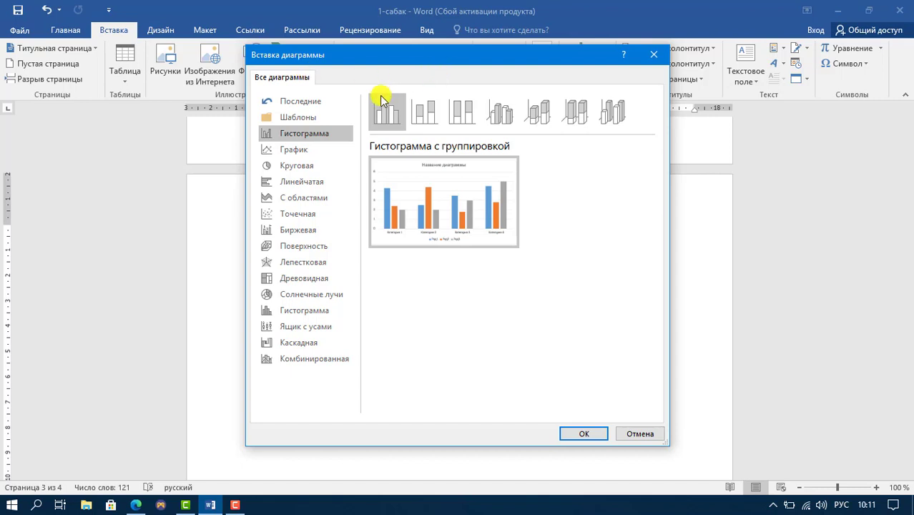
# Preview several chart types and insert a clustered column chart (Гистограмма с группировкой) on page 3.
pyautogui.click(424, 112)
pyautogui.click(462, 112)
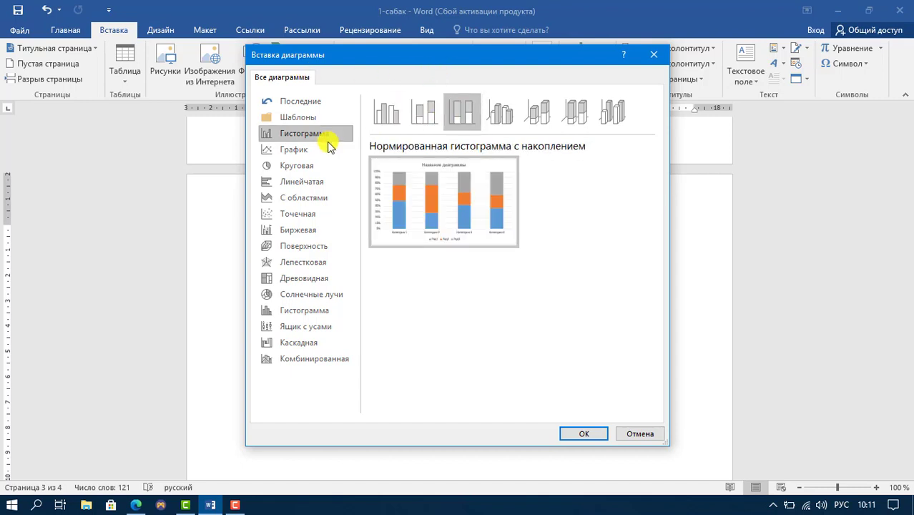
pyautogui.click(286, 181)
pyautogui.click(286, 214)
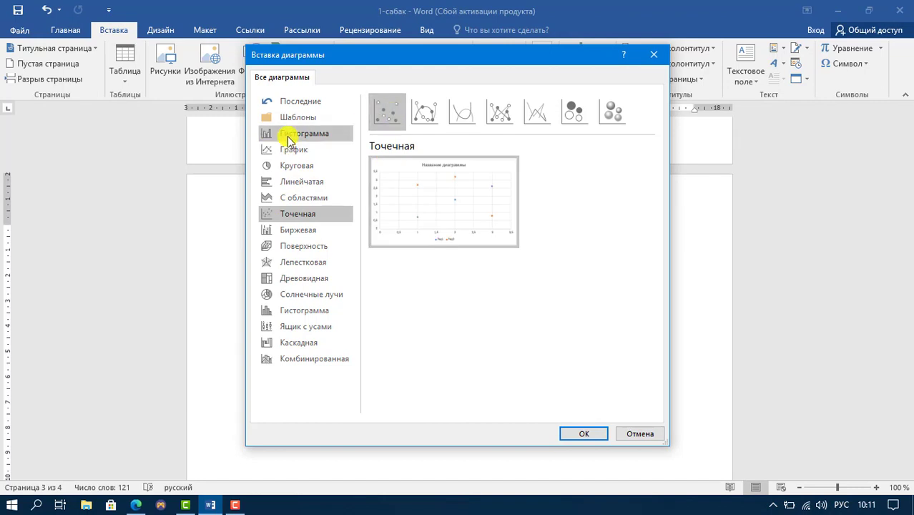
pyautogui.click(287, 133)
pyautogui.click(584, 434)
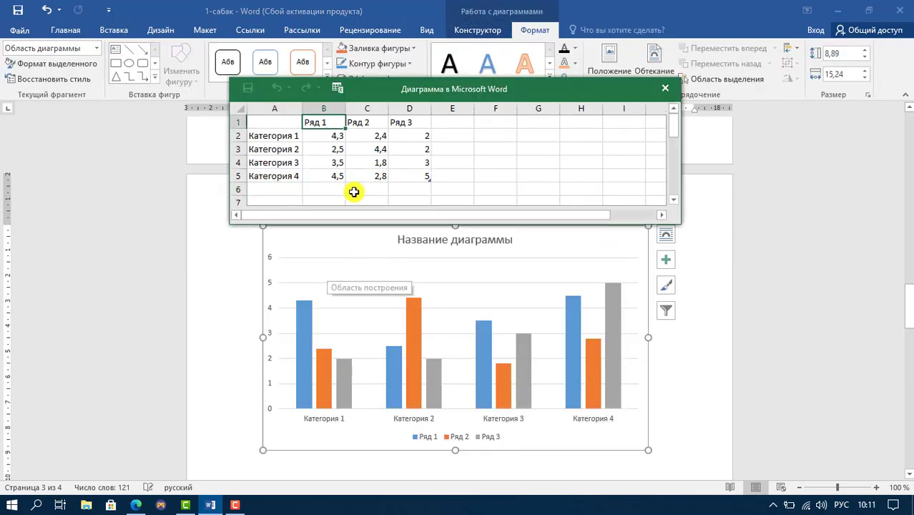
pyautogui.click(547, 305)
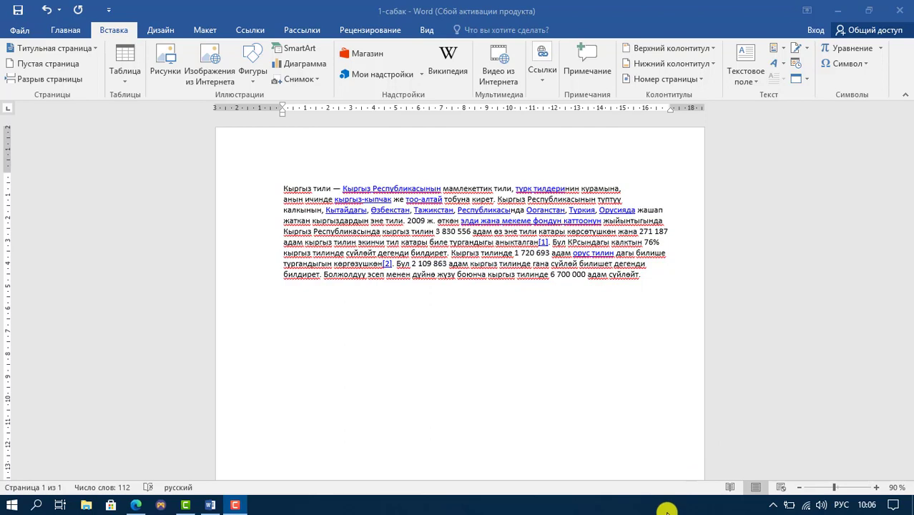
pyautogui.click(560, 363)
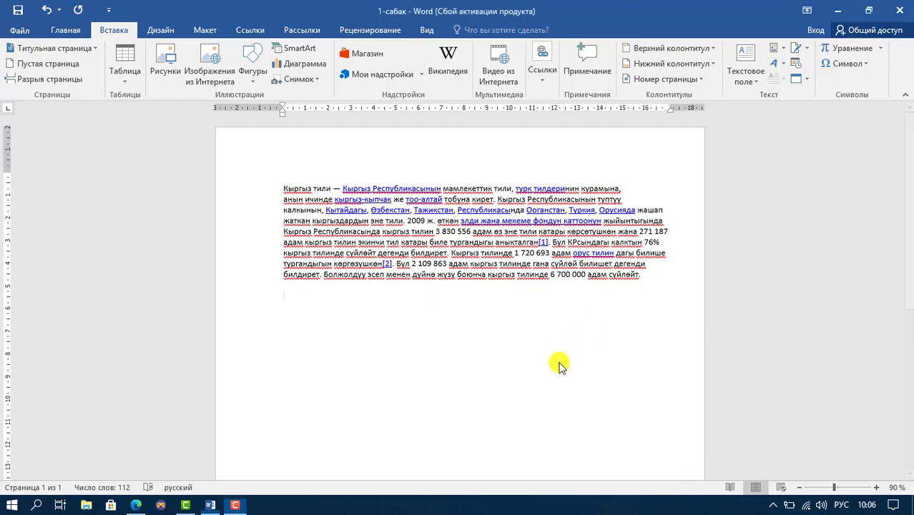
pyautogui.scroll(1, 560, 362)
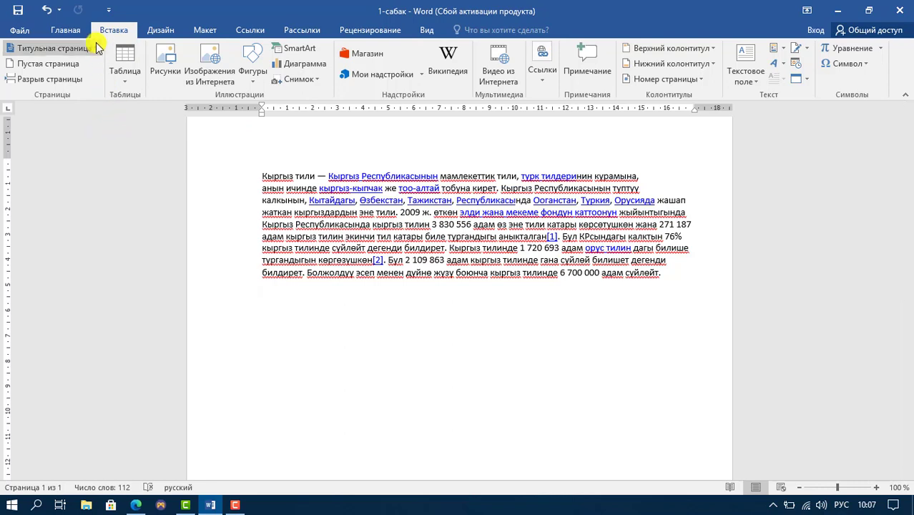
pyautogui.scroll(1, 462, 294)
pyautogui.scroll(-3, 462, 293)
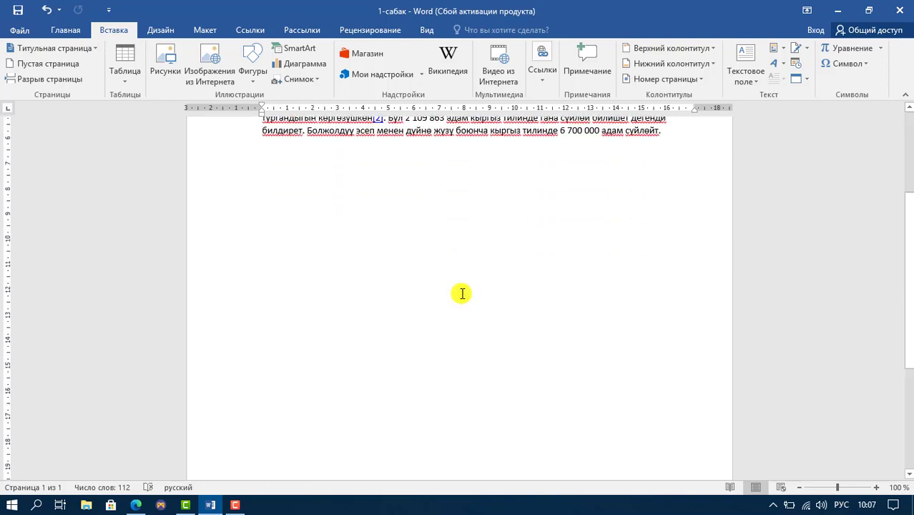
pyautogui.scroll(3, 461, 294)
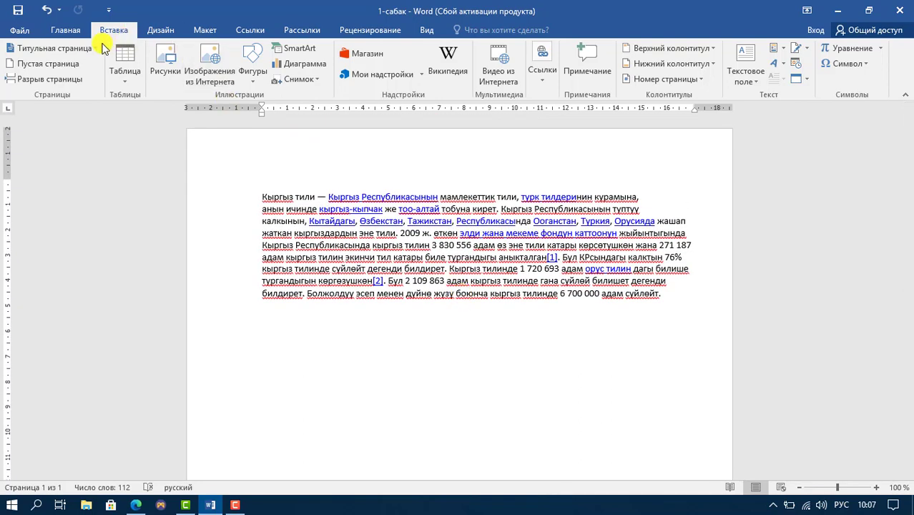
# Browse the built-in cover pages, add the ViewMaster cover page to the document and look it over.
pyautogui.click(82, 48)
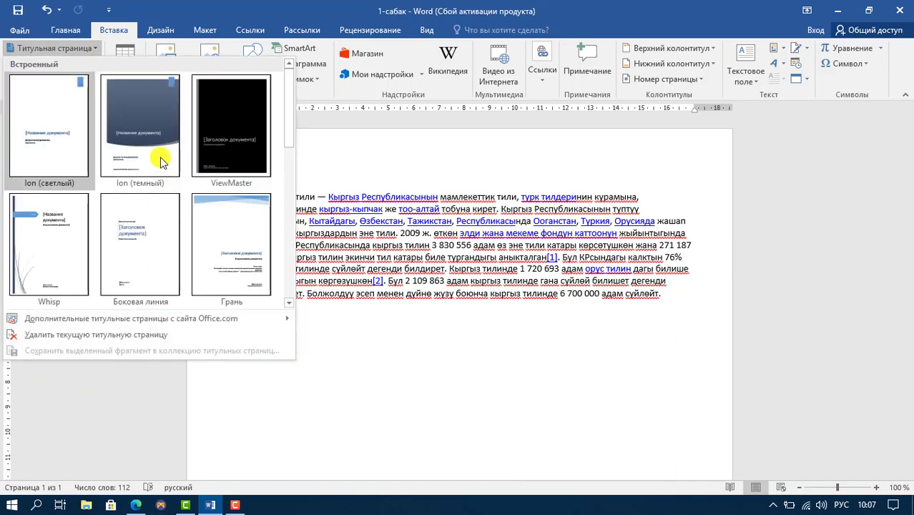
pyautogui.scroll(-5, 241, 200)
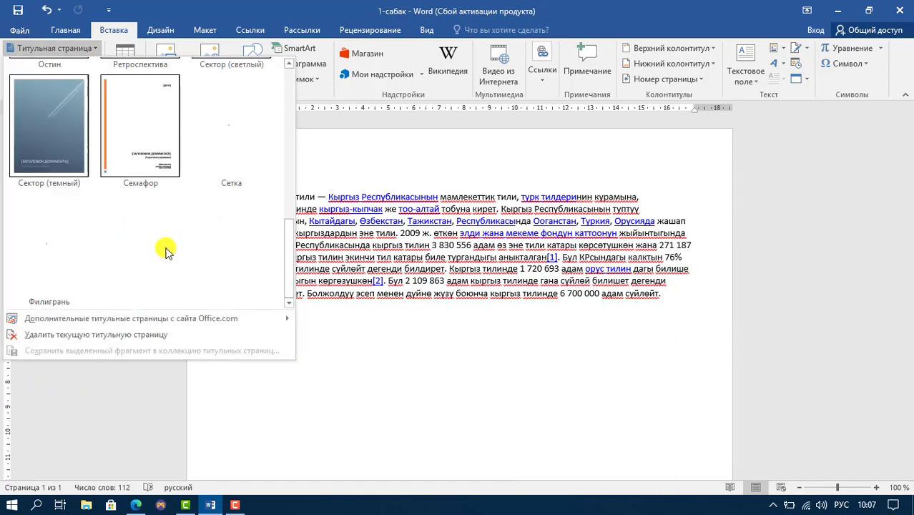
pyautogui.scroll(5, 165, 250)
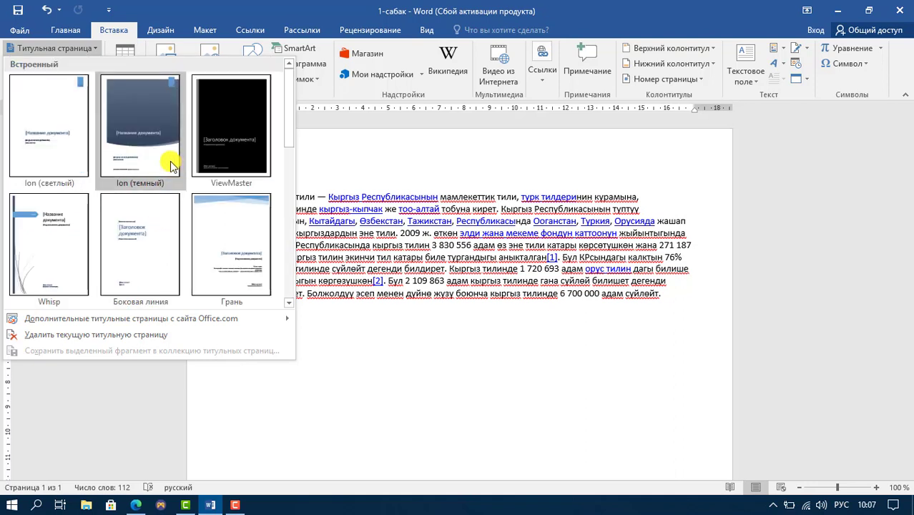
pyautogui.click(241, 134)
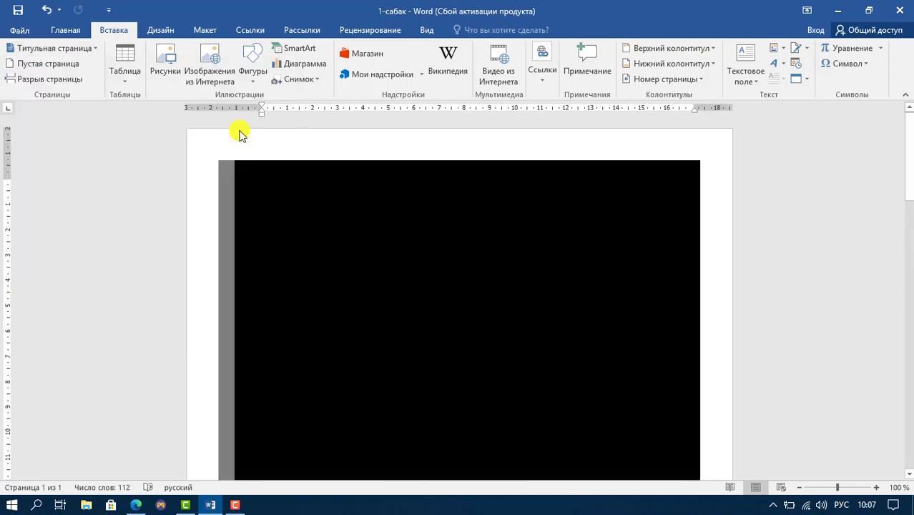
pyautogui.scroll(-10, 494, 236)
pyautogui.scroll(-2, 342, 327)
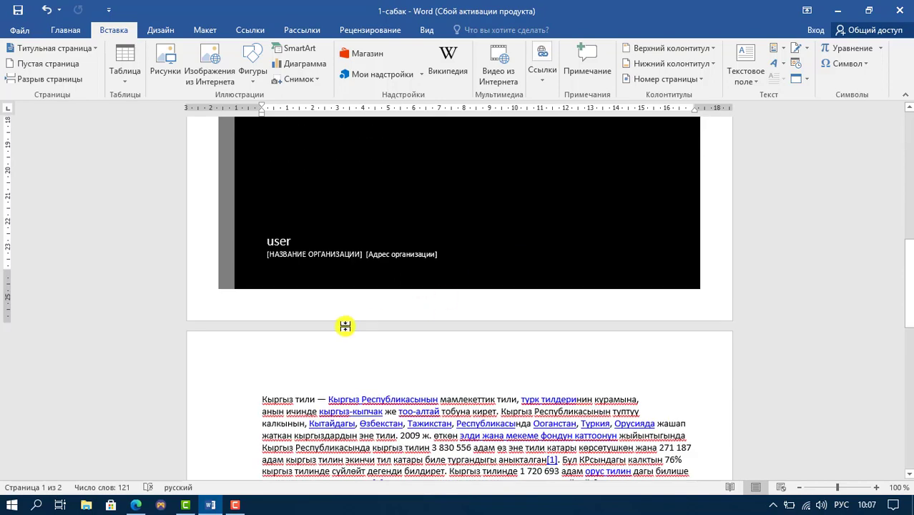
pyautogui.scroll(10, 342, 327)
pyautogui.scroll(-8, 341, 327)
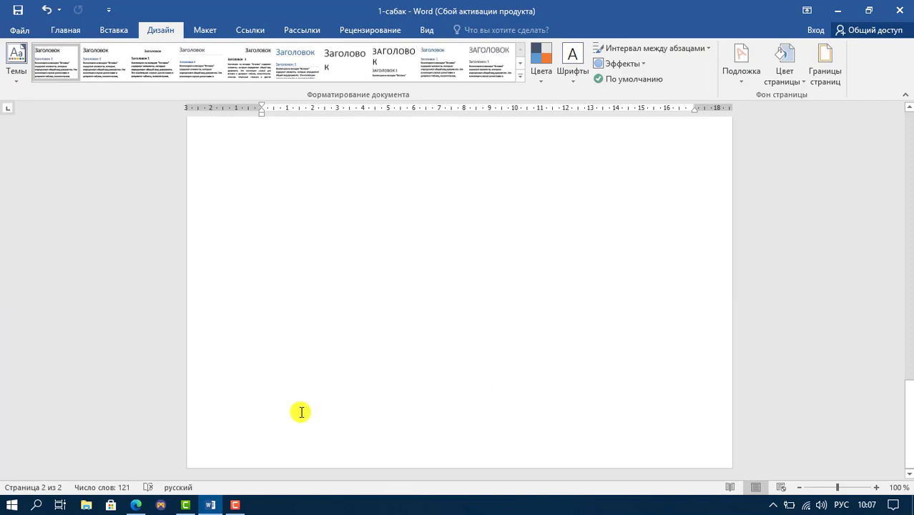
# Insert a blank page after the text on page 2 and add a page break on it.
pyautogui.click(301, 412)
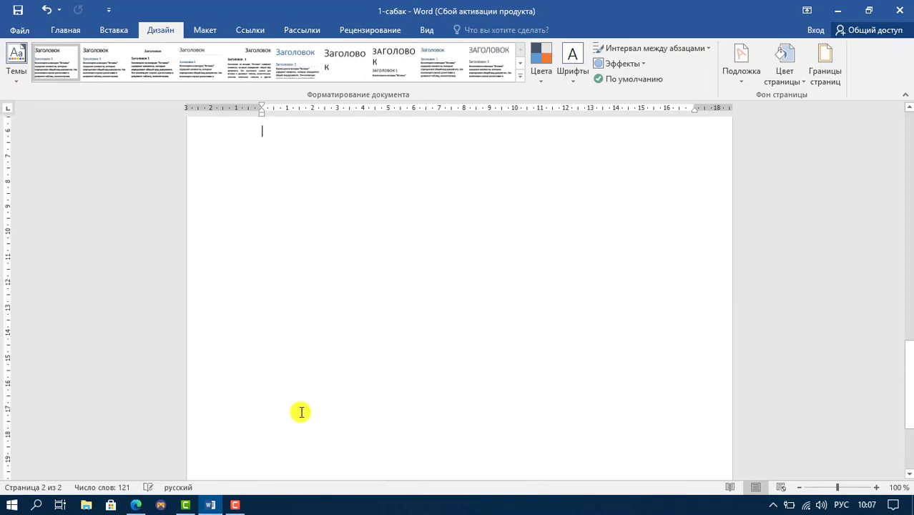
pyautogui.scroll(9, 415, 393)
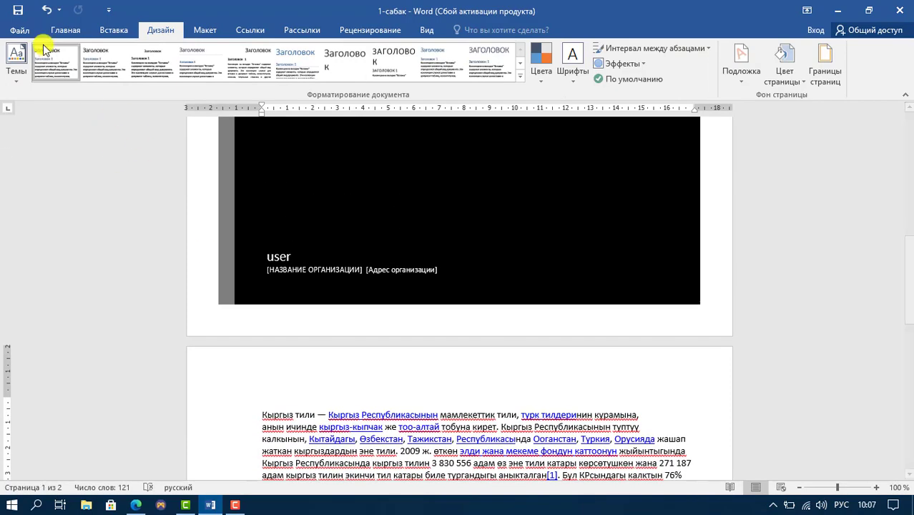
pyautogui.click(112, 32)
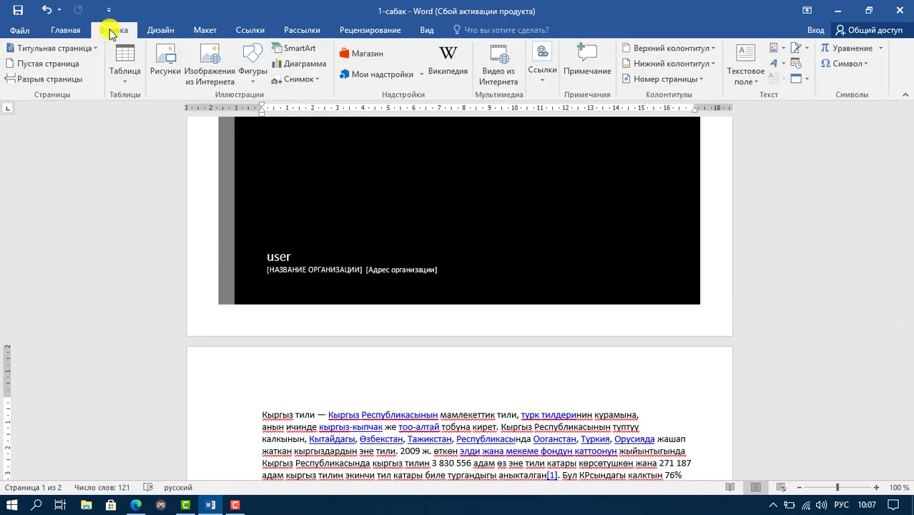
pyautogui.click(56, 63)
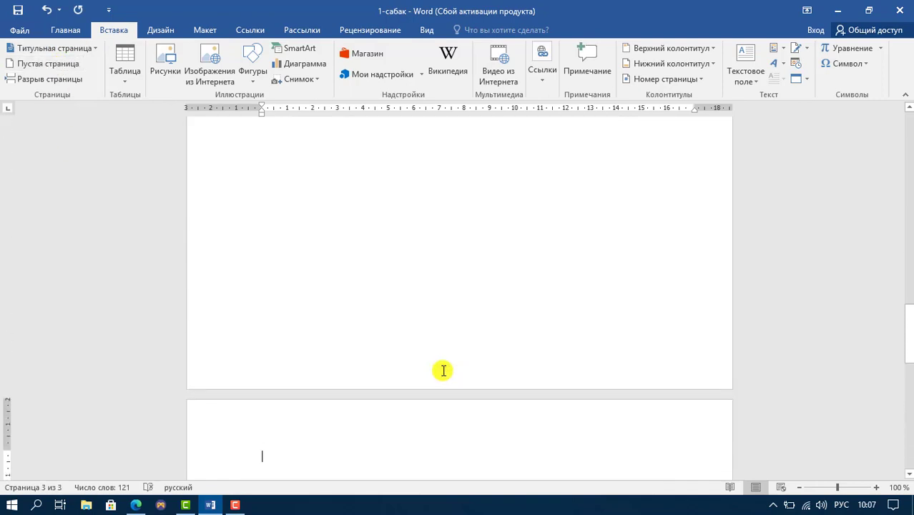
pyautogui.click(50, 80)
pyautogui.scroll(-8, 401, 274)
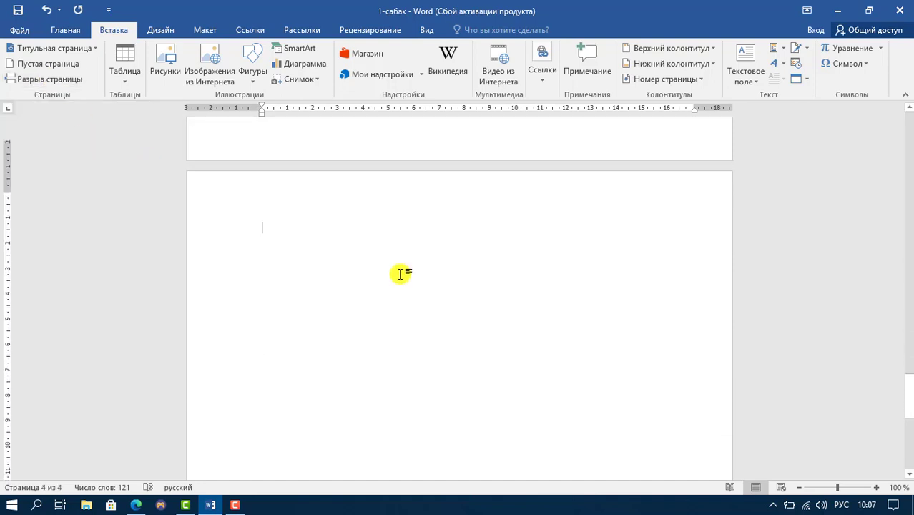
# Insert a table with 5 columns and 3 rows directly below the text paragraph on page 2.
pyautogui.scroll(12, 354, 375)
pyautogui.scroll(5, 353, 375)
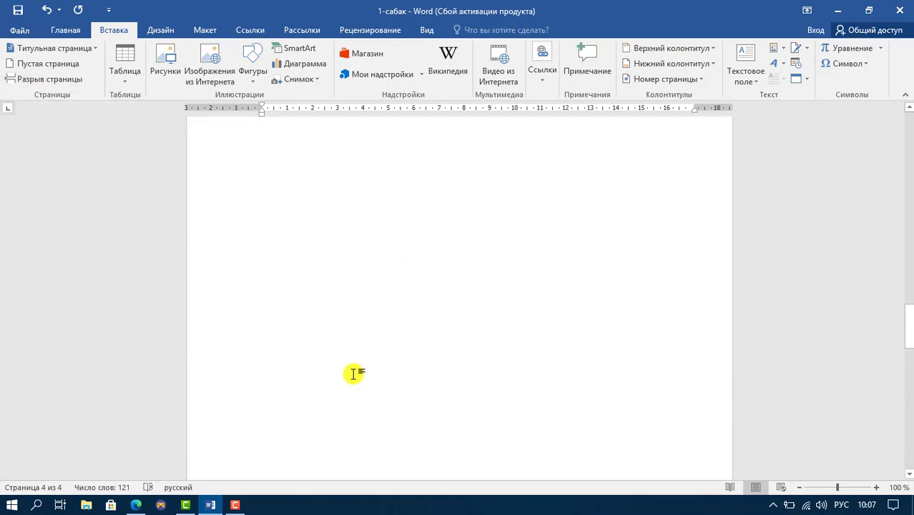
pyautogui.scroll(20, 354, 375)
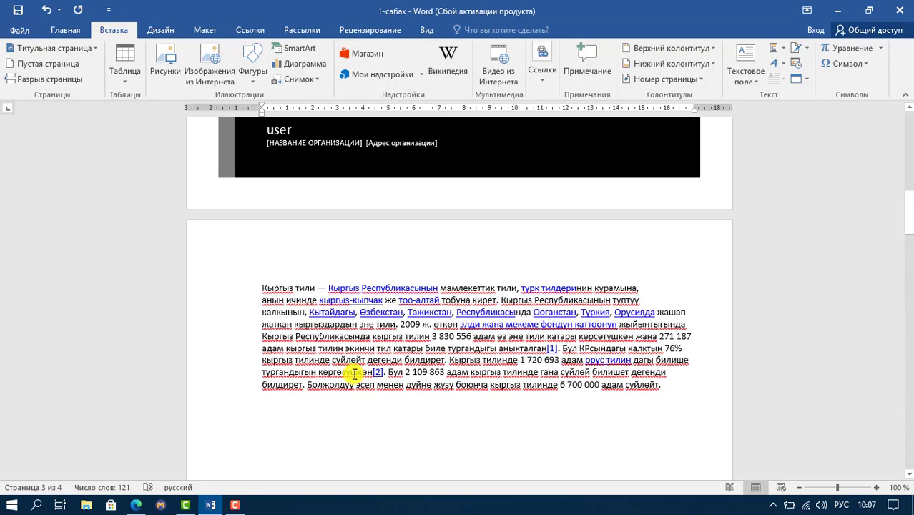
pyautogui.scroll(4, 353, 374)
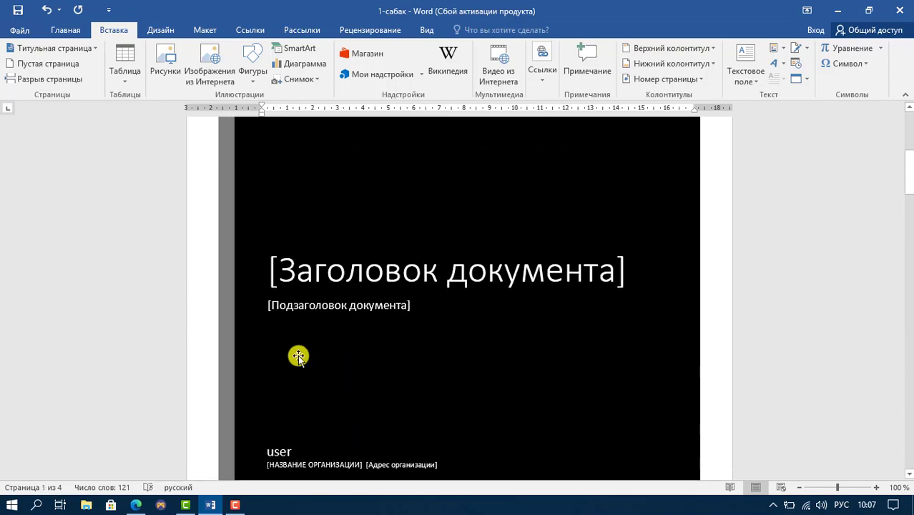
pyautogui.scroll(-12, 588, 278)
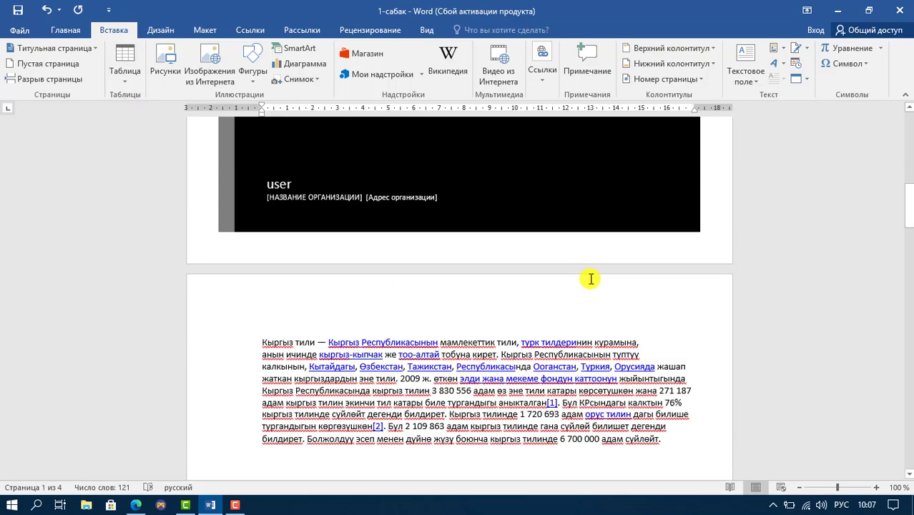
pyautogui.scroll(3, 588, 286)
pyautogui.scroll(-2, 596, 297)
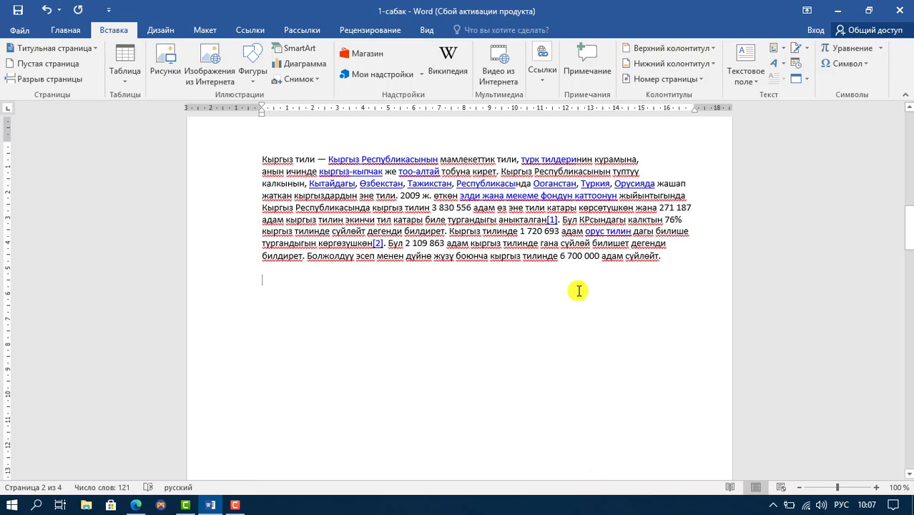
pyautogui.click(123, 79)
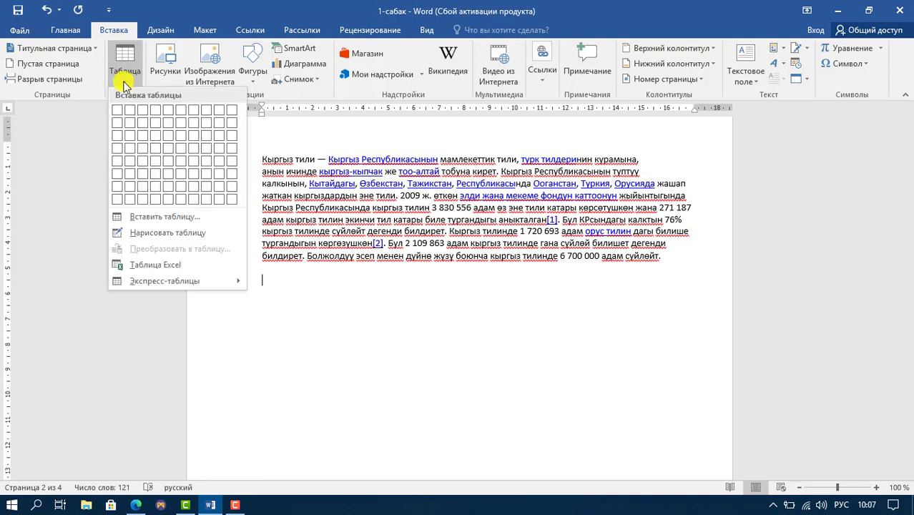
pyautogui.click(172, 135)
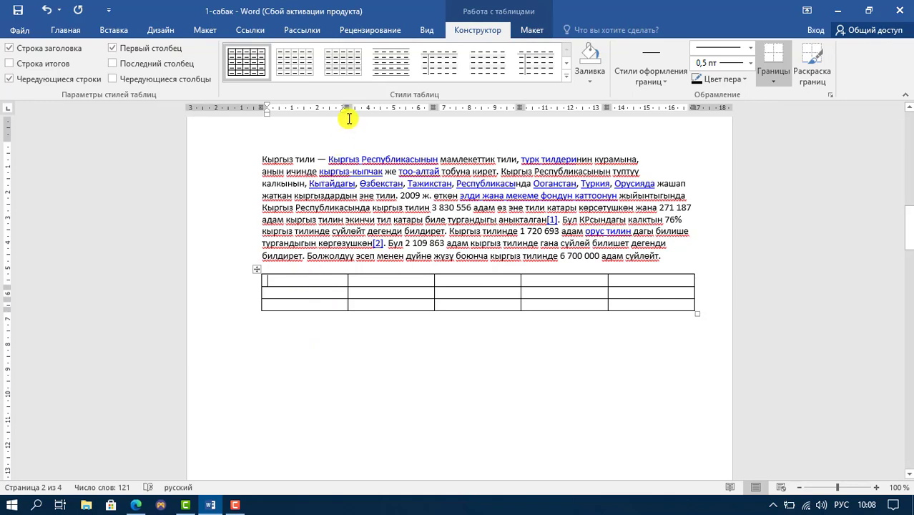
# Narrow the table's first column to about half its width and widen the second column slightly.
pyautogui.moveTo(346, 107); pyautogui.dragTo(305, 108)
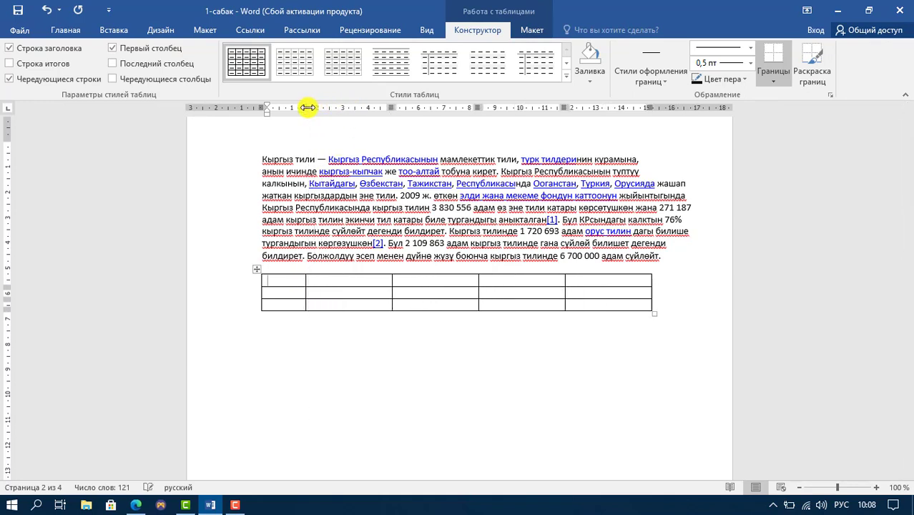
pyautogui.moveTo(392, 107)
pyautogui.mouseDown()
pyautogui.moveTo(430, 107)
pyautogui.moveTo(387, 110)
pyautogui.moveTo(407, 116)
pyautogui.mouseUp()
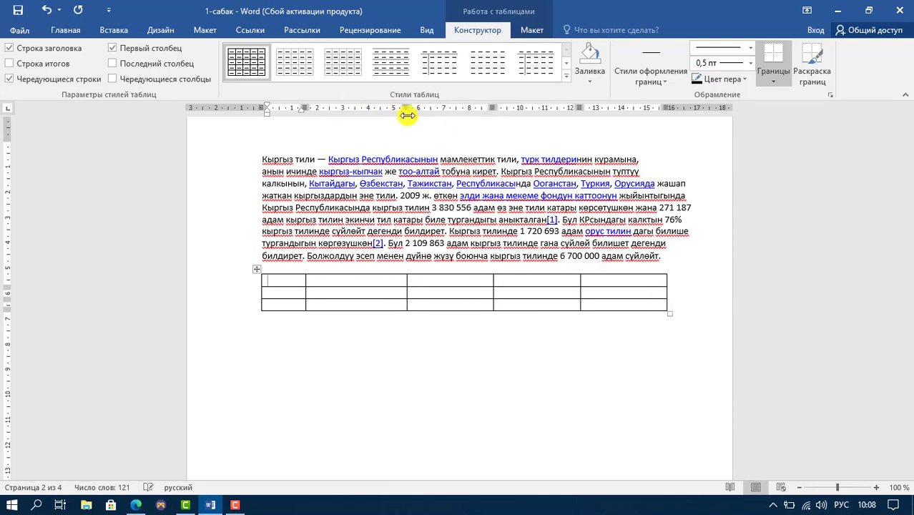
# Insert a second table with 6 columns and 5 rows below the first table on page 2.
pyautogui.click(299, 335)
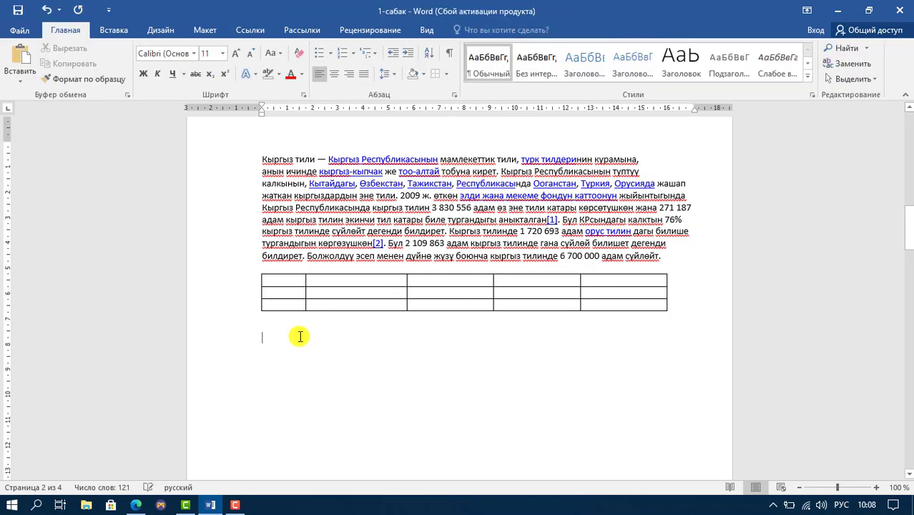
pyautogui.click(114, 29)
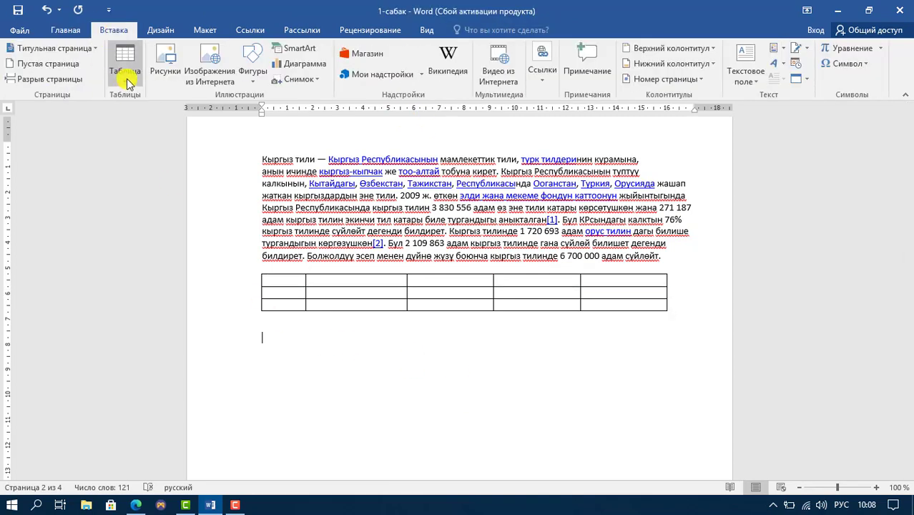
pyautogui.click(126, 77)
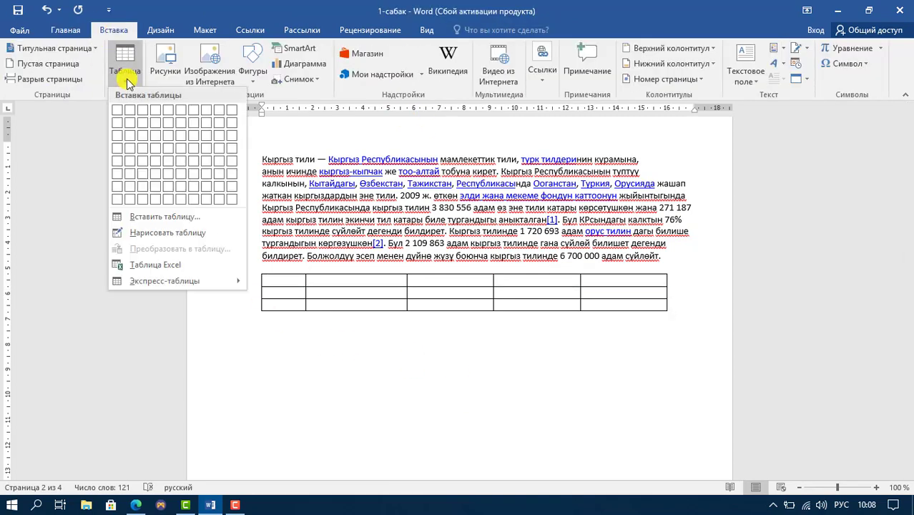
pyautogui.click(170, 223)
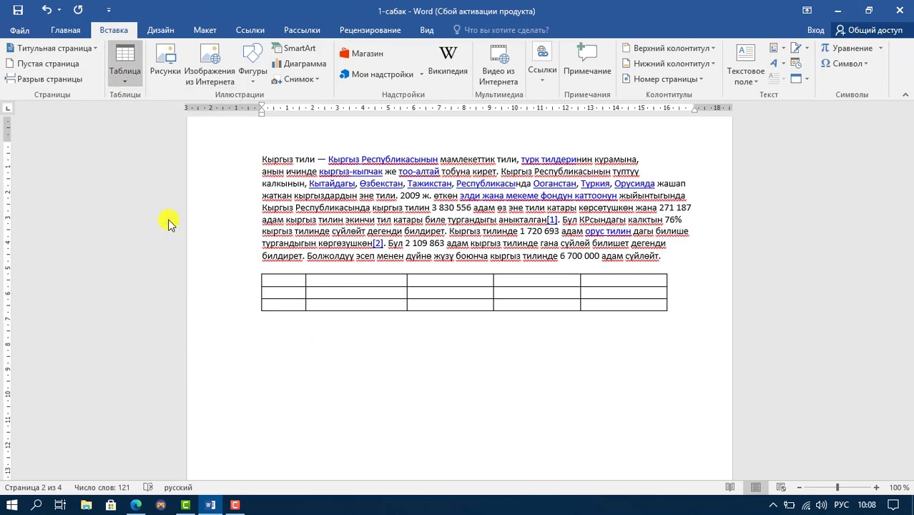
pyautogui.moveTo(421, 160); pyautogui.dragTo(374, 126)
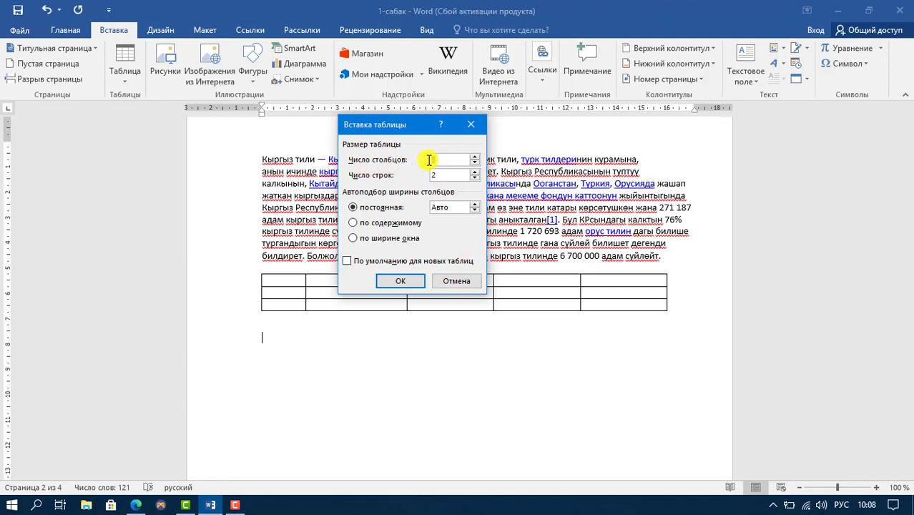
pyautogui.write('6')
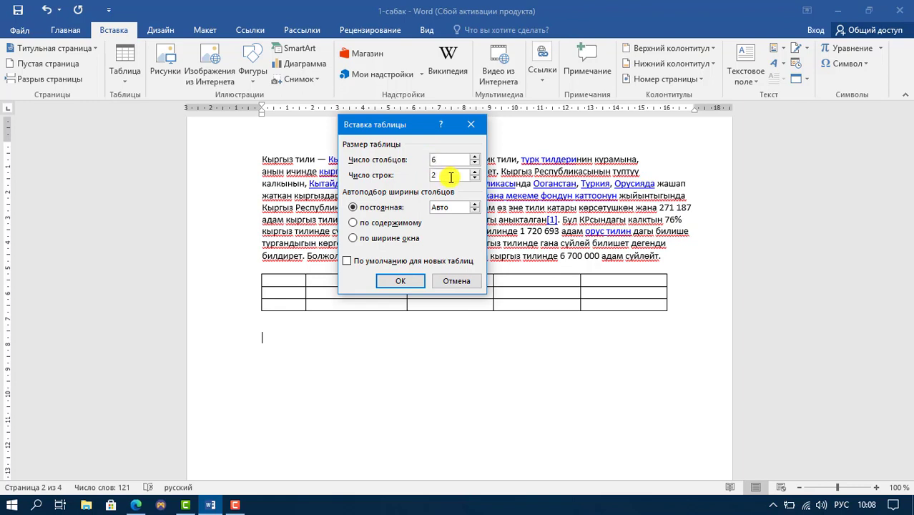
pyautogui.click(451, 177)
pyautogui.press('BackSpace')
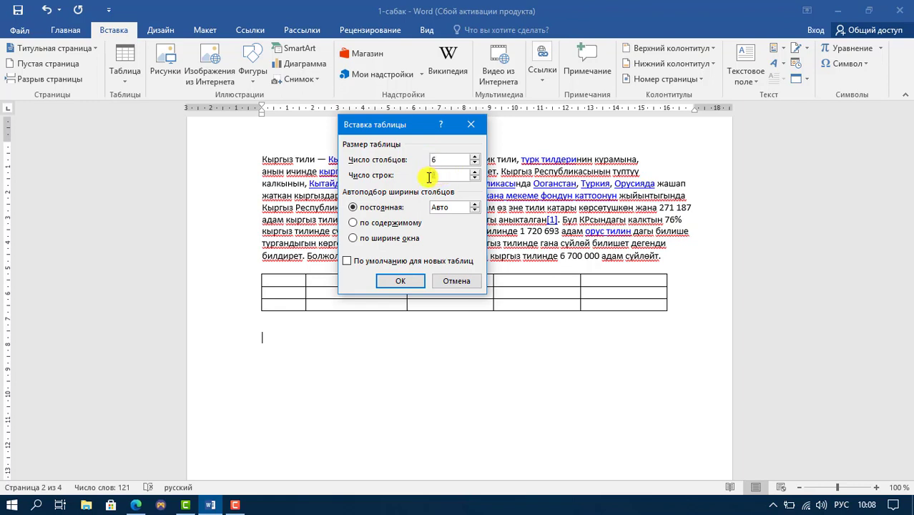
pyautogui.write('5')
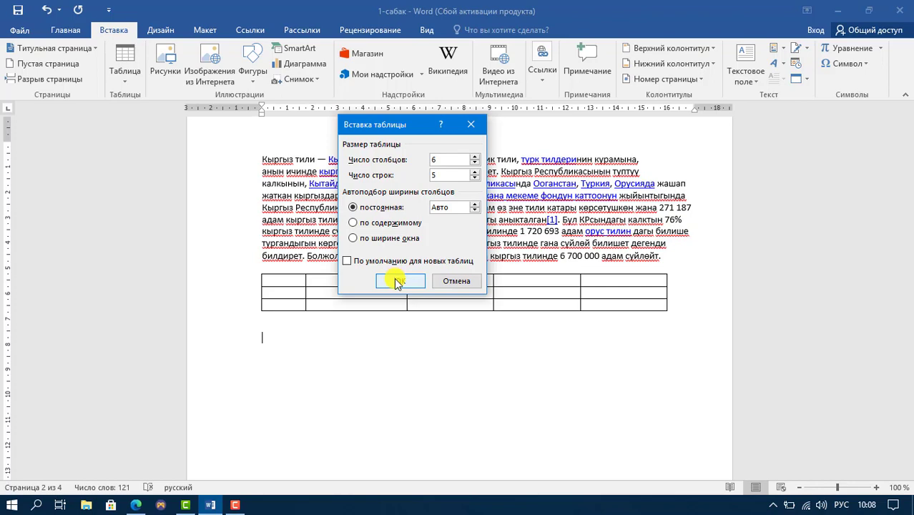
pyautogui.click(398, 281)
pyautogui.scroll(-3, 306, 337)
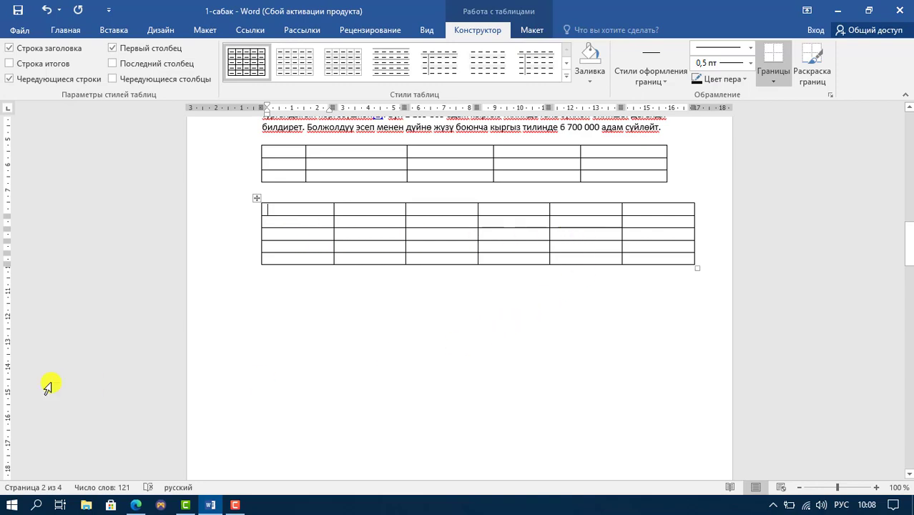
pyautogui.scroll(3, 375, 331)
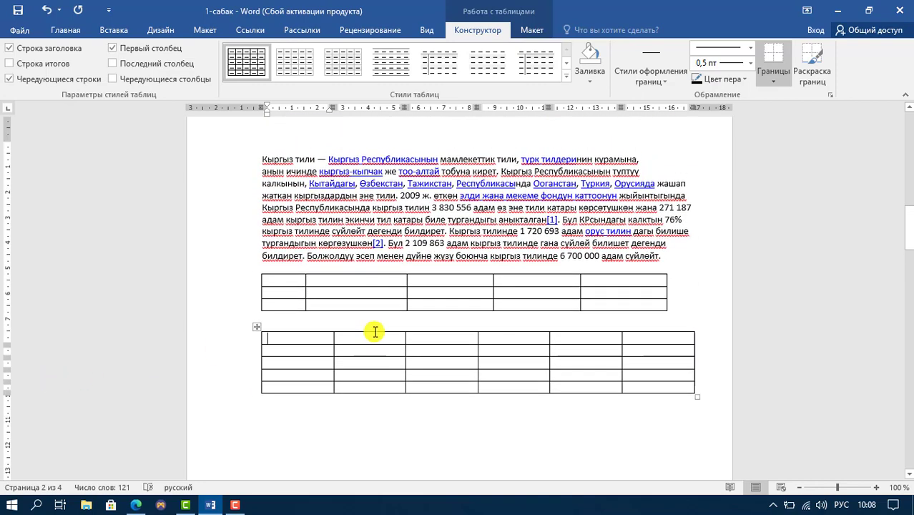
# Apply the green grid table style with a solid green header row and first column to the second table.
pyautogui.click(546, 34)
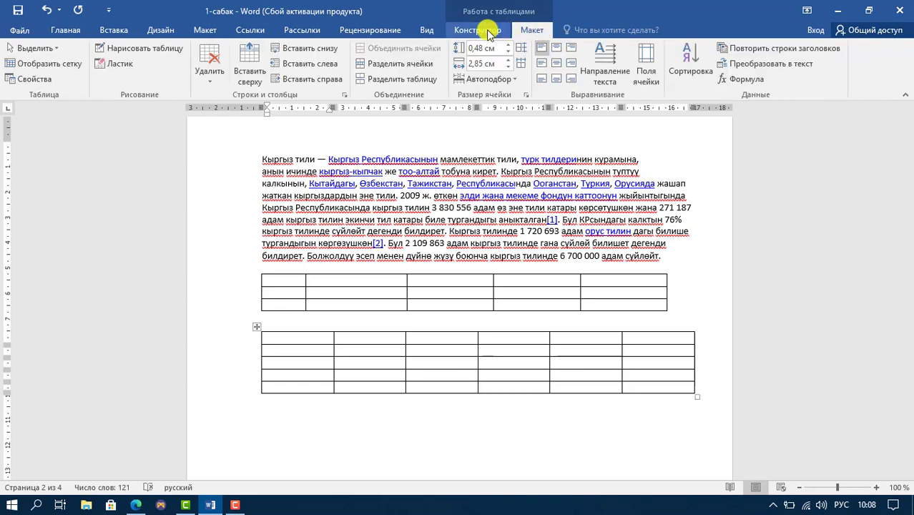
pyautogui.click(489, 34)
pyautogui.click(531, 30)
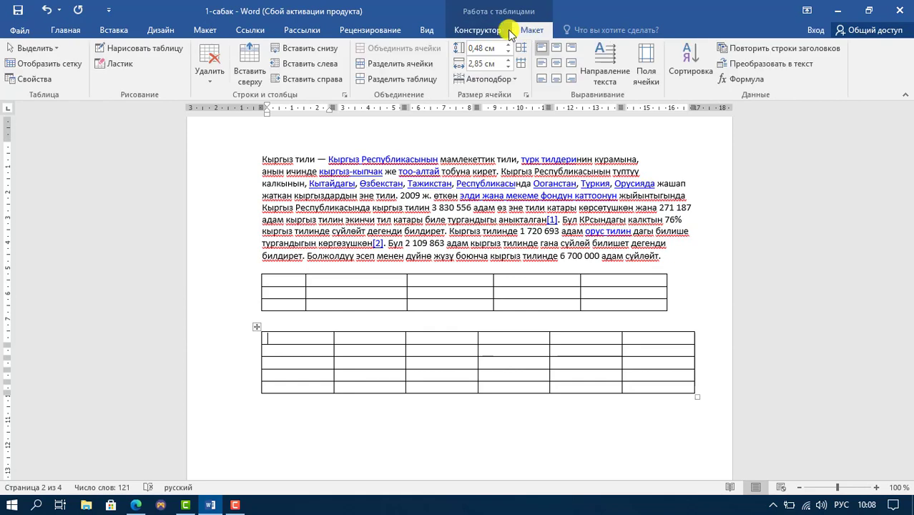
pyautogui.click(484, 31)
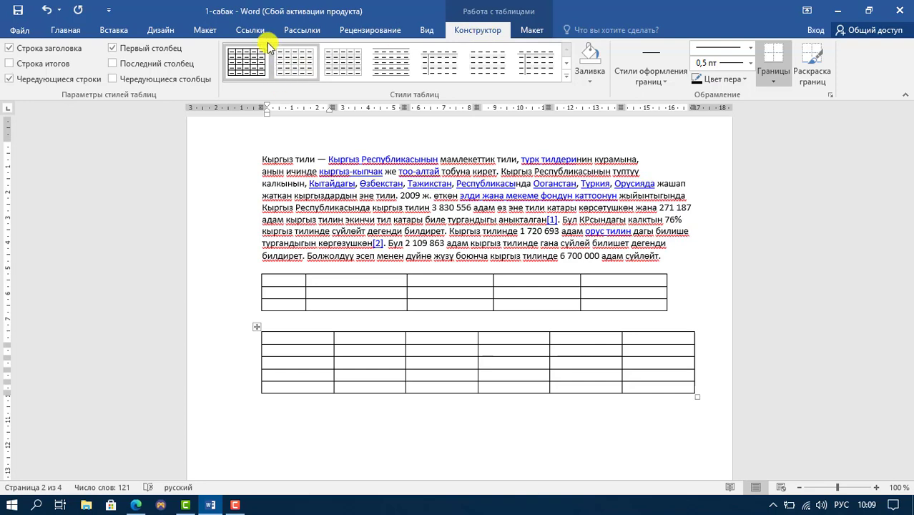
pyautogui.click(567, 78)
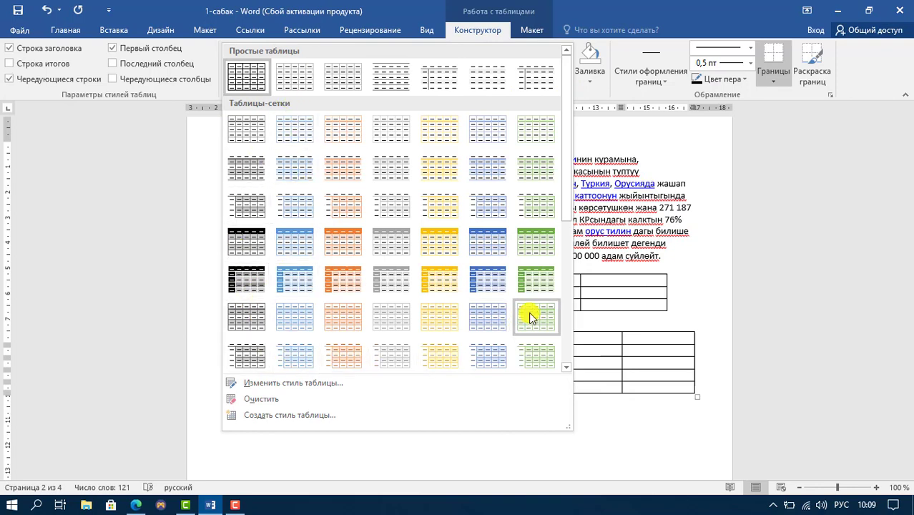
pyautogui.click(532, 278)
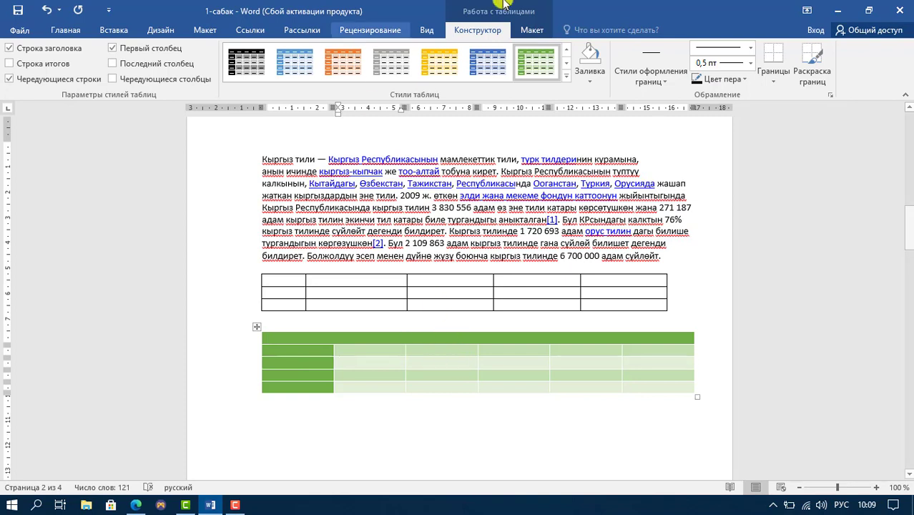
pyautogui.click(532, 30)
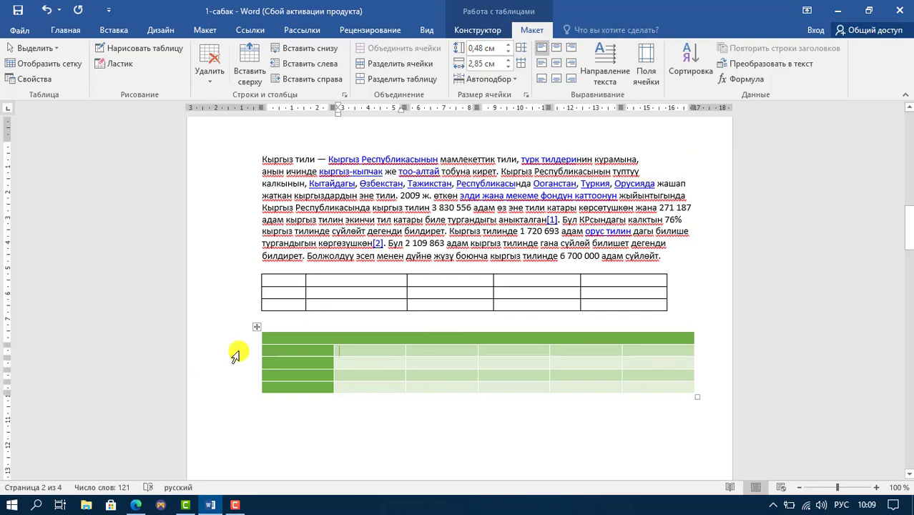
pyautogui.click(257, 327)
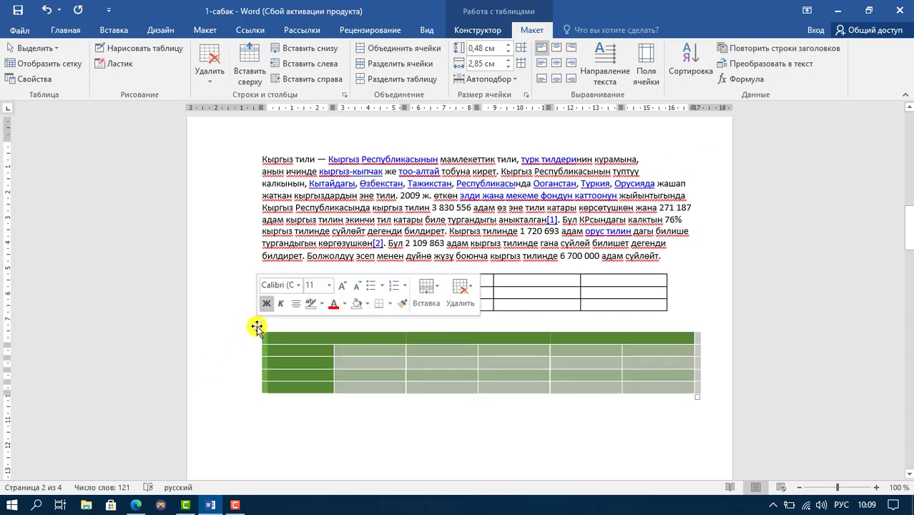
pyautogui.click(257, 327)
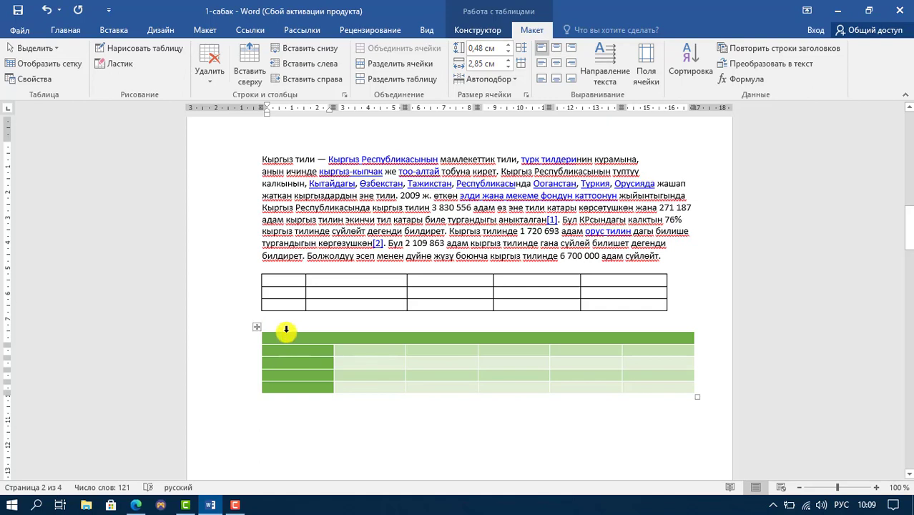
# Insert the picture 1frame from the Downloads (Загрузки) folder at the start of blank page 3.
pyautogui.click(115, 30)
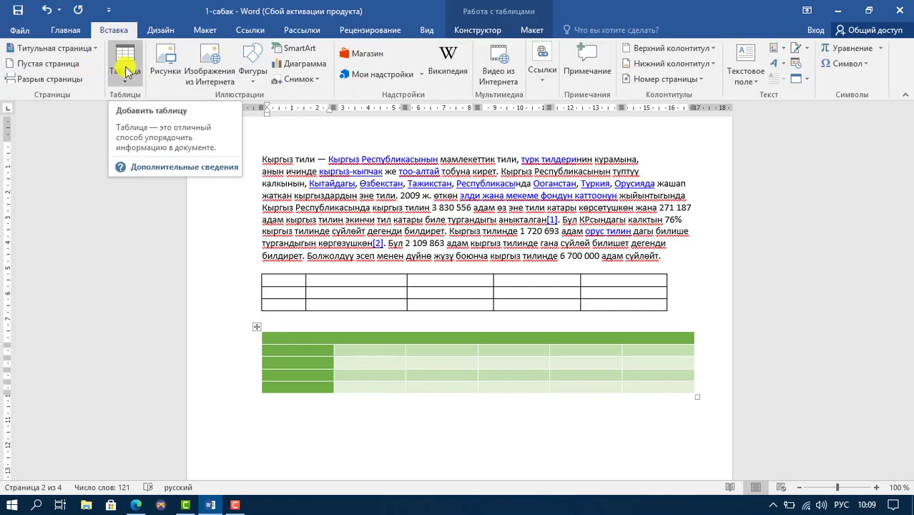
pyautogui.click(324, 419)
pyautogui.hotkey('ctrl', 'Return')
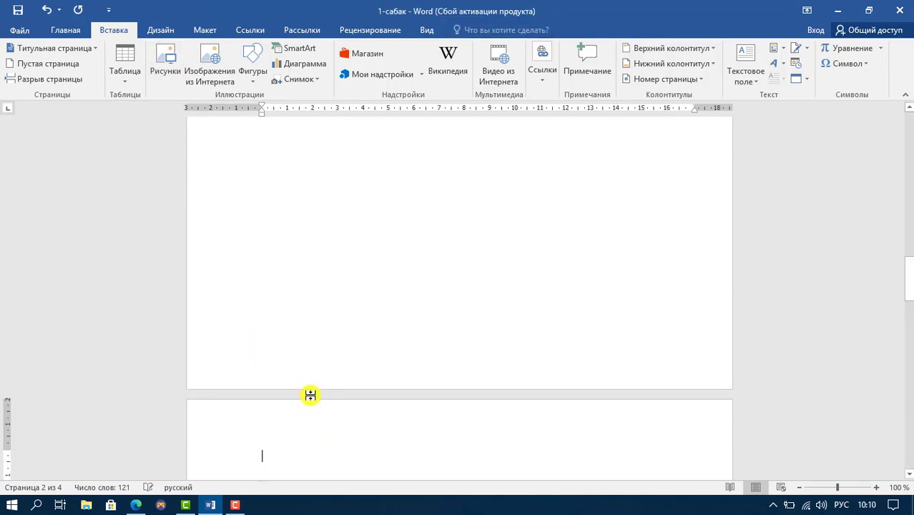
pyautogui.scroll(-3, 331, 416)
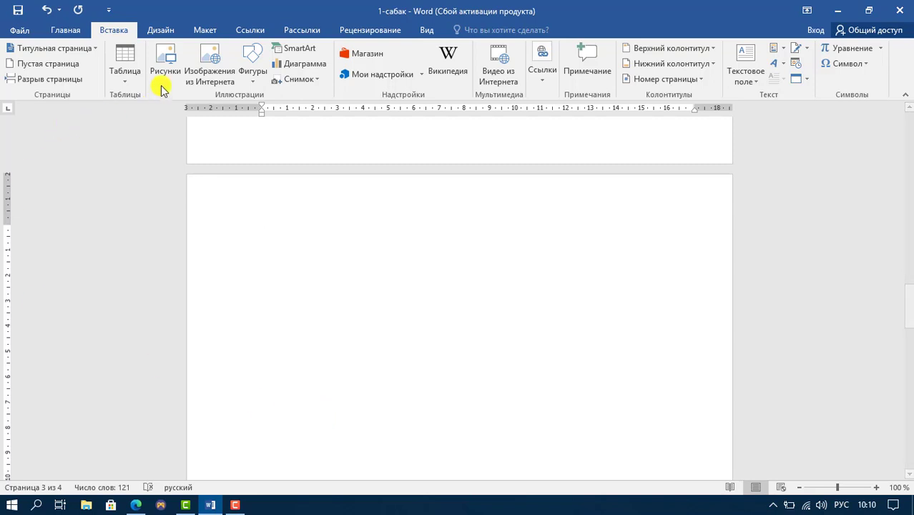
pyautogui.click(165, 57)
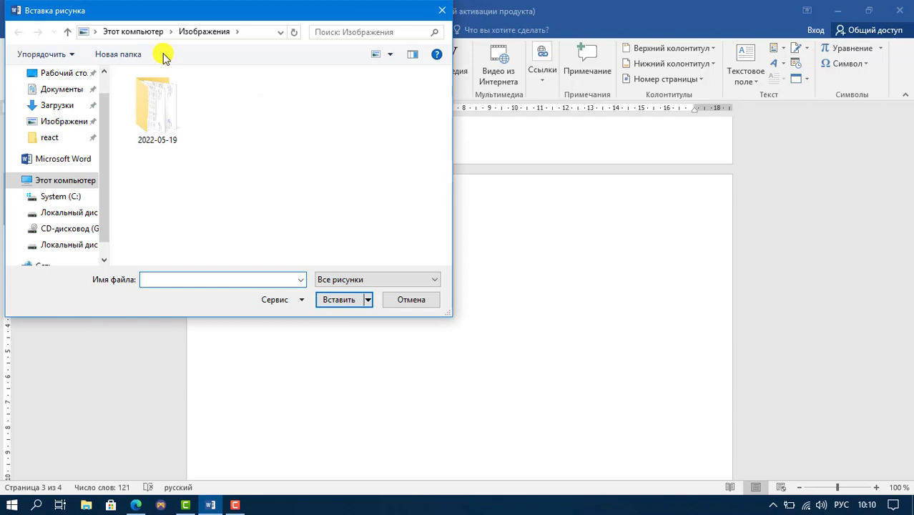
pyautogui.click(57, 106)
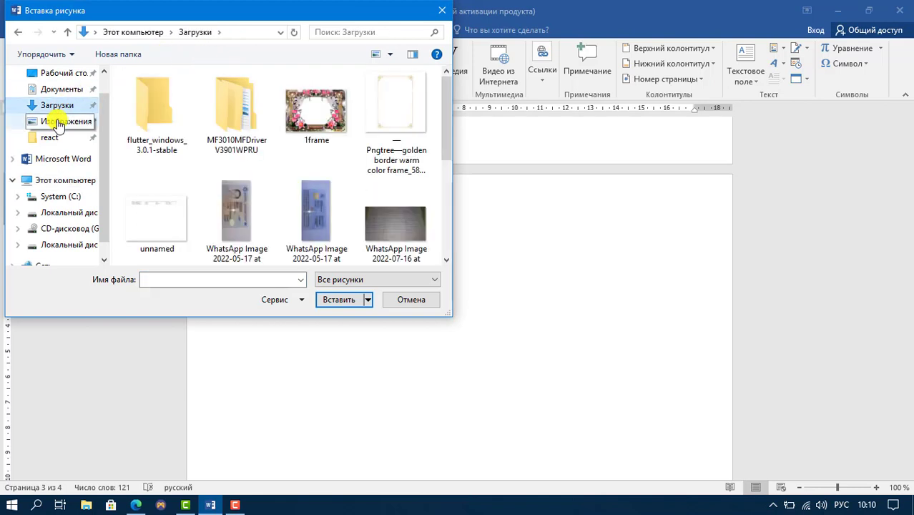
pyautogui.scroll(-3, 336, 159)
pyautogui.scroll(3, 337, 158)
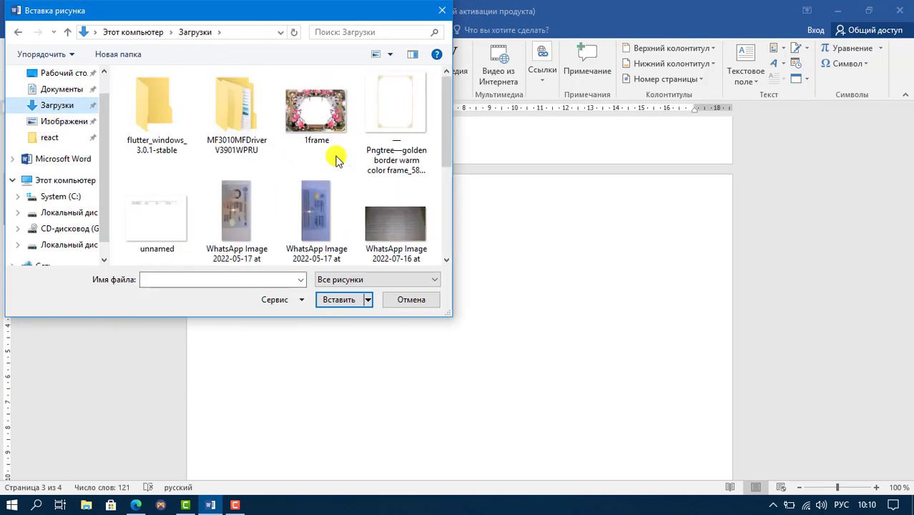
pyautogui.click(327, 147)
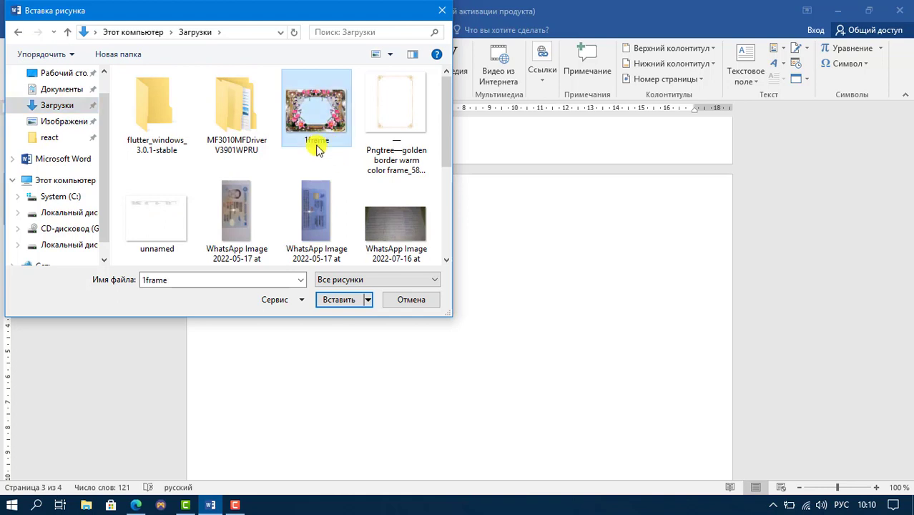
pyautogui.click(341, 301)
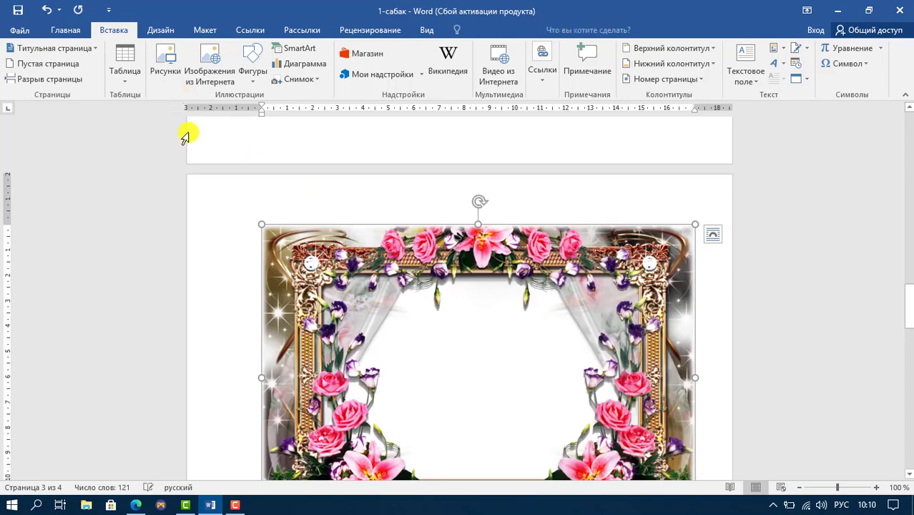
# Shrink the flower frame picture to about 6.27 by 8.86 cm and delete it from page 3.
pyautogui.scroll(-3, 496, 320)
pyautogui.scroll(6, 494, 328)
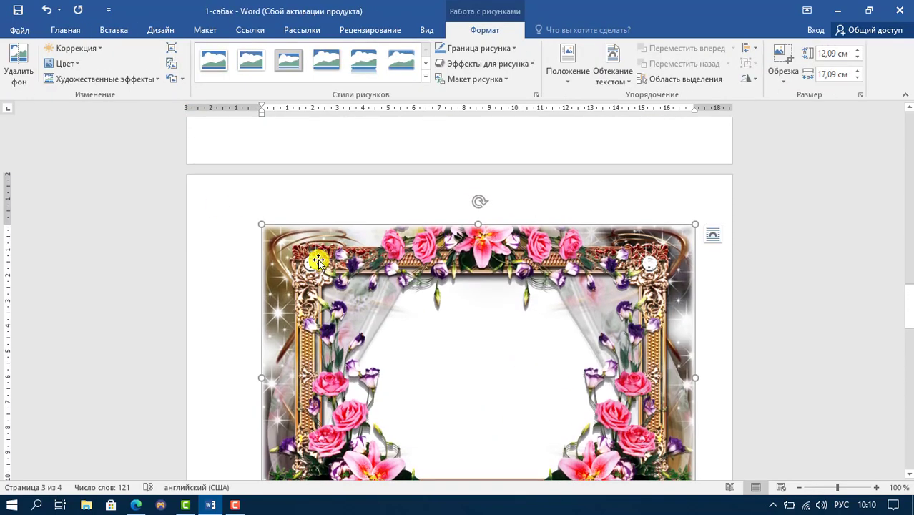
pyautogui.moveTo(260, 225); pyautogui.dragTo(470, 374)
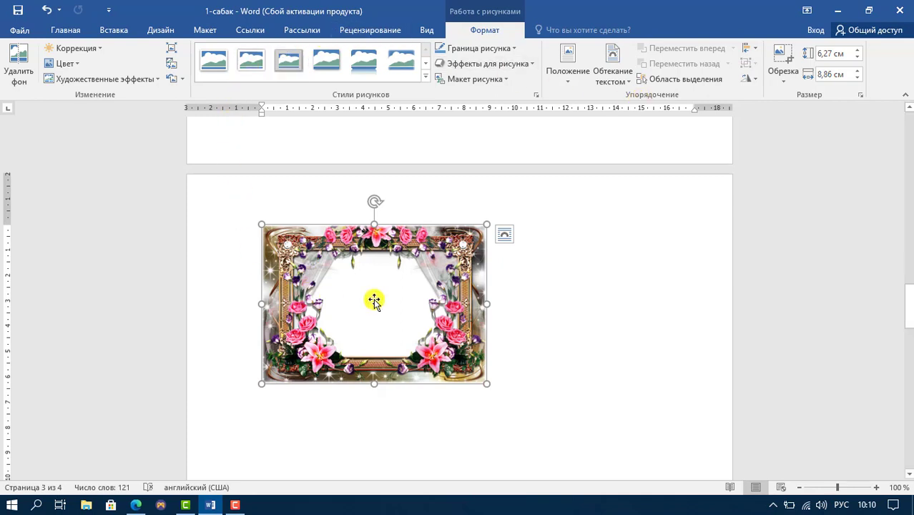
pyautogui.click(112, 30)
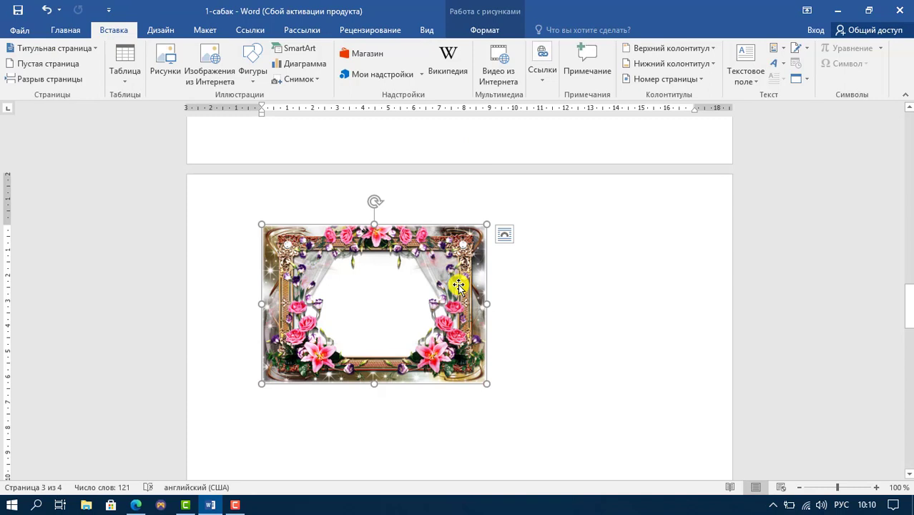
pyautogui.press('Delete')
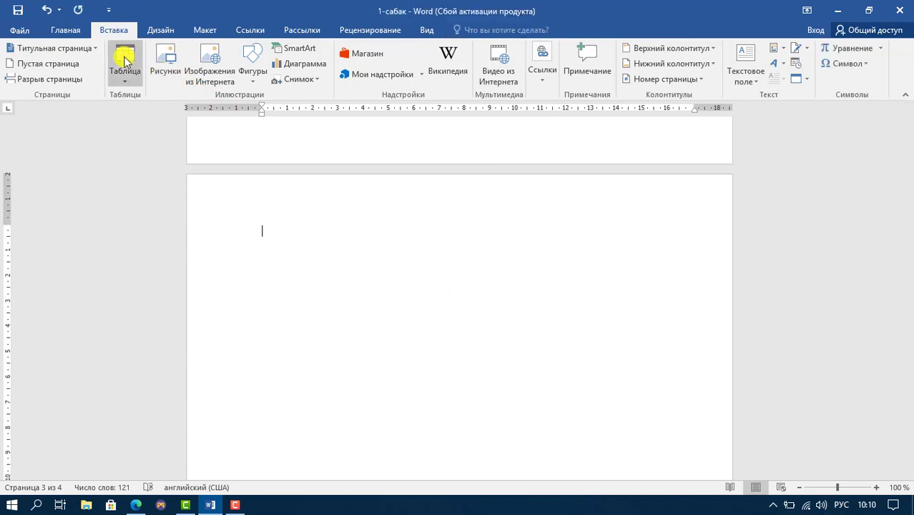
# Draw an ellipse about 4.95 cm high and 10.5 cm wide on page 3 and move it slightly down and toward the margin.
pyautogui.click(250, 79)
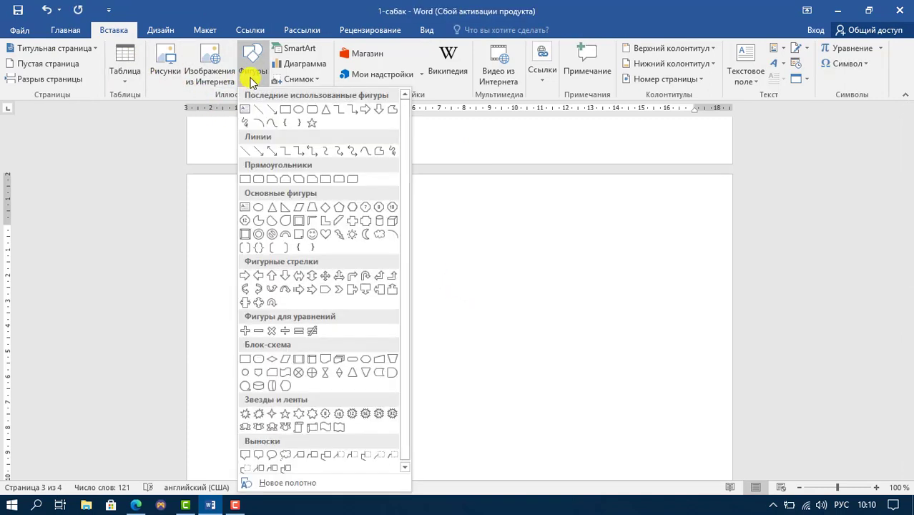
pyautogui.scroll(-1, 312, 229)
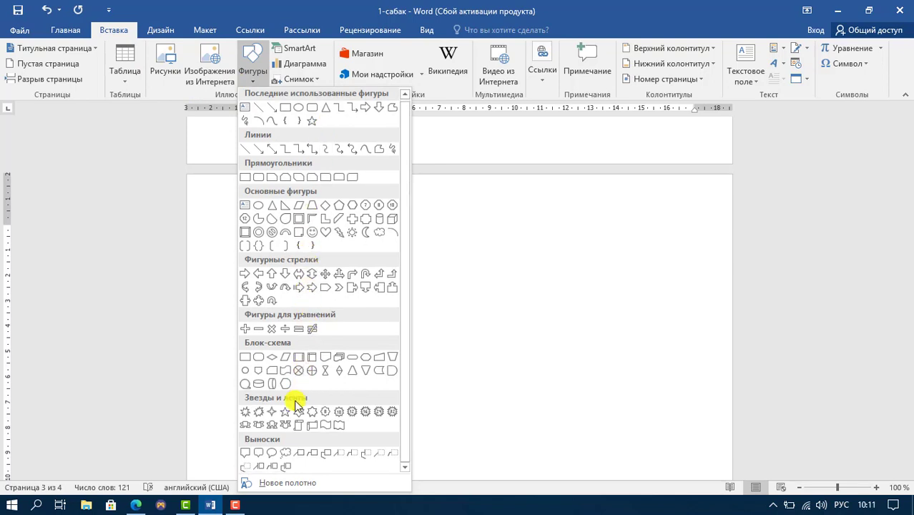
pyautogui.click(298, 107)
pyautogui.moveTo(265, 199)
pyautogui.mouseDown()
pyautogui.moveTo(482, 334)
pyautogui.moveTo(534, 322)
pyautogui.mouseUp()
pyautogui.moveTo(433, 251)
pyautogui.mouseDown()
pyautogui.moveTo(430, 300)
pyautogui.moveTo(406, 278)
pyautogui.mouseUp()
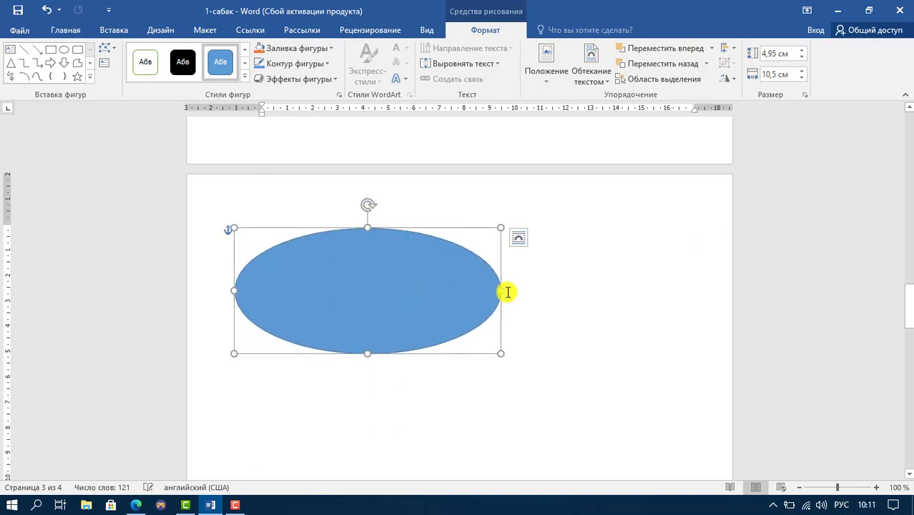
# Narrow the ellipse to a width of about 6.43 cm and delete it from the page.
pyautogui.moveTo(500, 290); pyautogui.dragTo(353, 261)
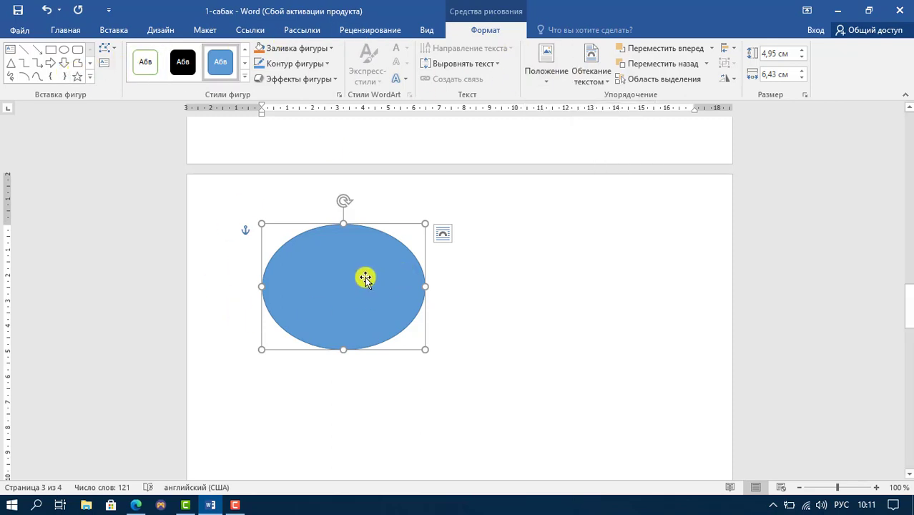
pyautogui.press('Delete')
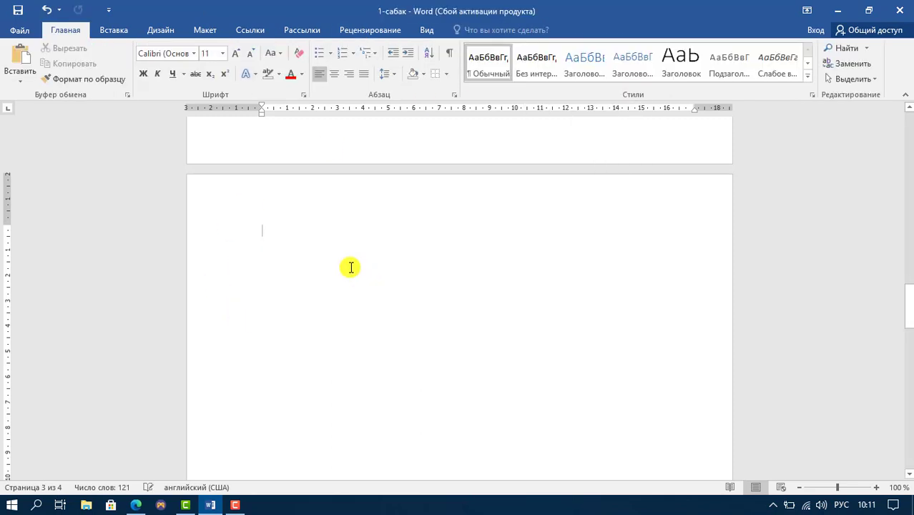
# Try to insert a column chart (Гистограмма) on page 3, previewing stacked column, bar and scatter types first.
pyautogui.click(116, 31)
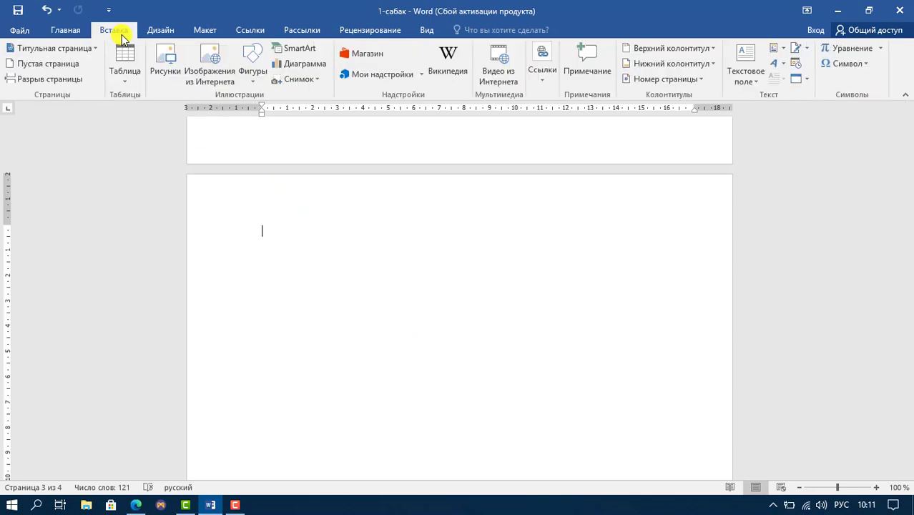
pyautogui.click(306, 64)
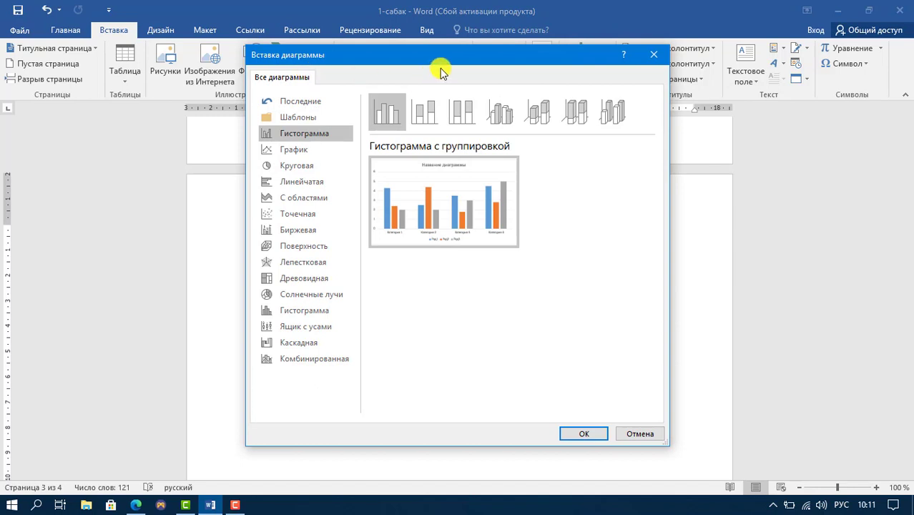
pyautogui.click(423, 111)
pyautogui.click(463, 113)
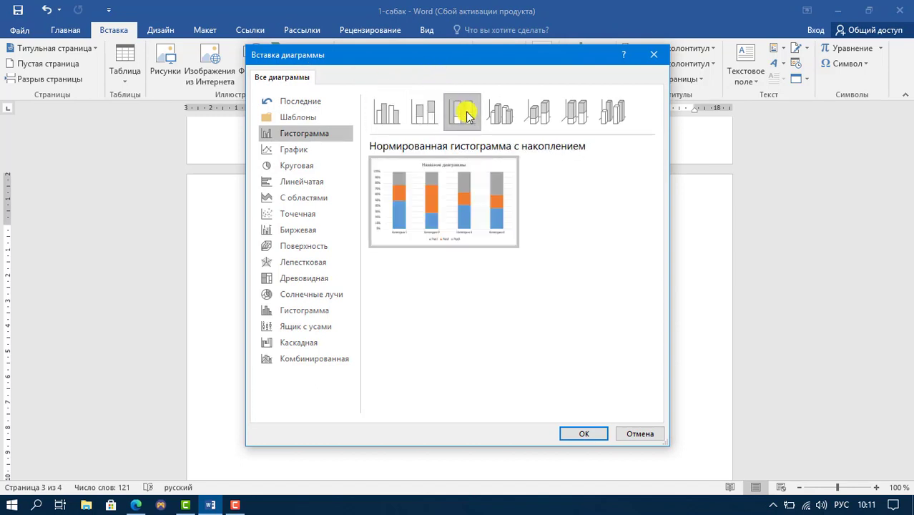
pyautogui.click(300, 181)
pyautogui.click(304, 212)
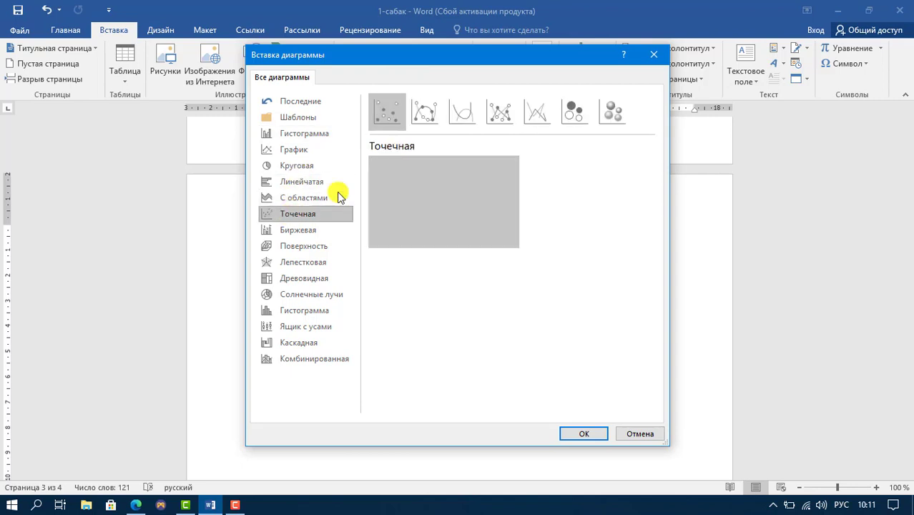
pyautogui.click(303, 134)
pyautogui.click(588, 434)
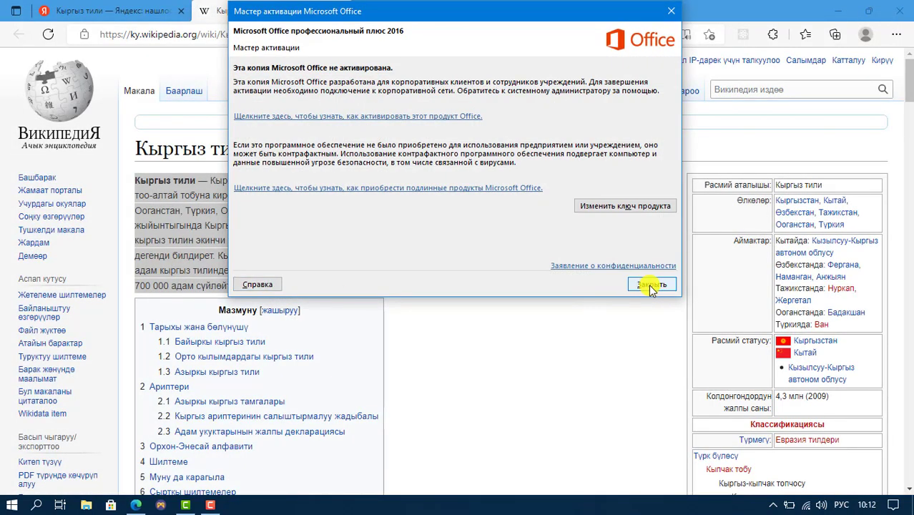
pyautogui.click(647, 281)
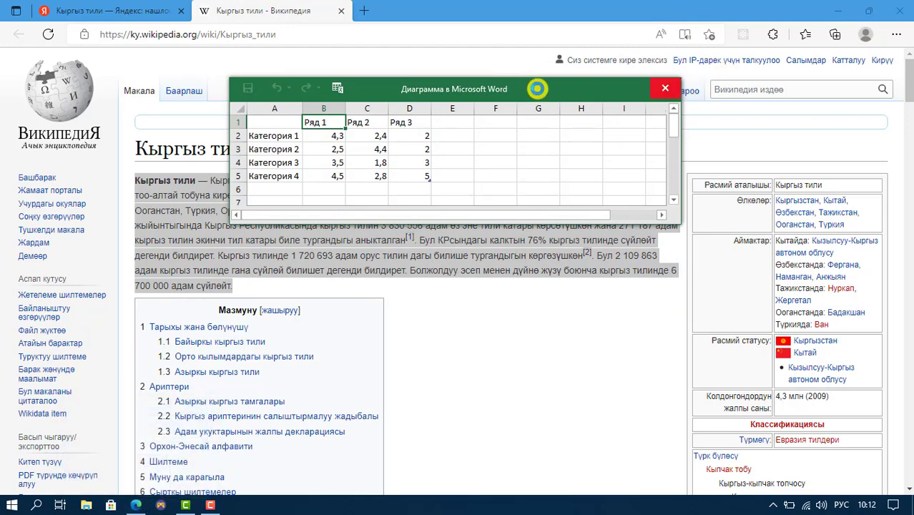
# Launch Word 2016 with a new blank document and discard the recovered 1-сабак files.
pyautogui.click(36, 505)
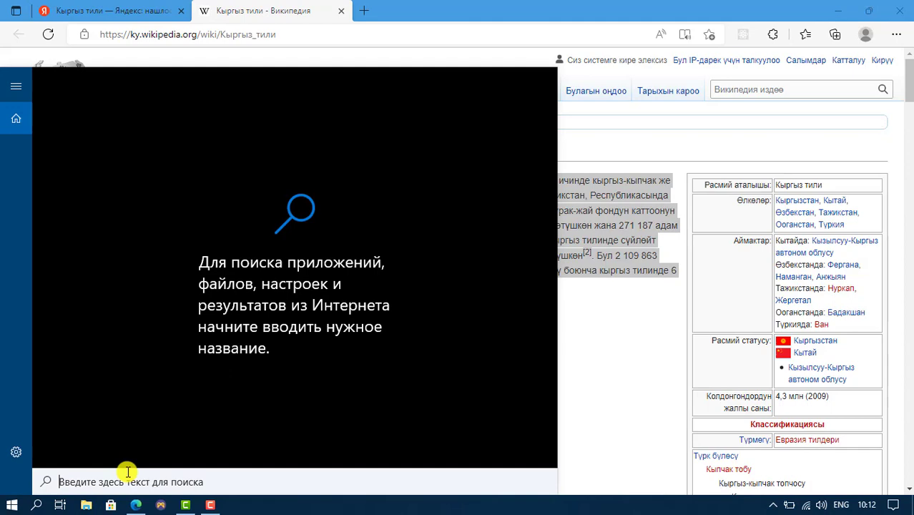
pyautogui.write('word')
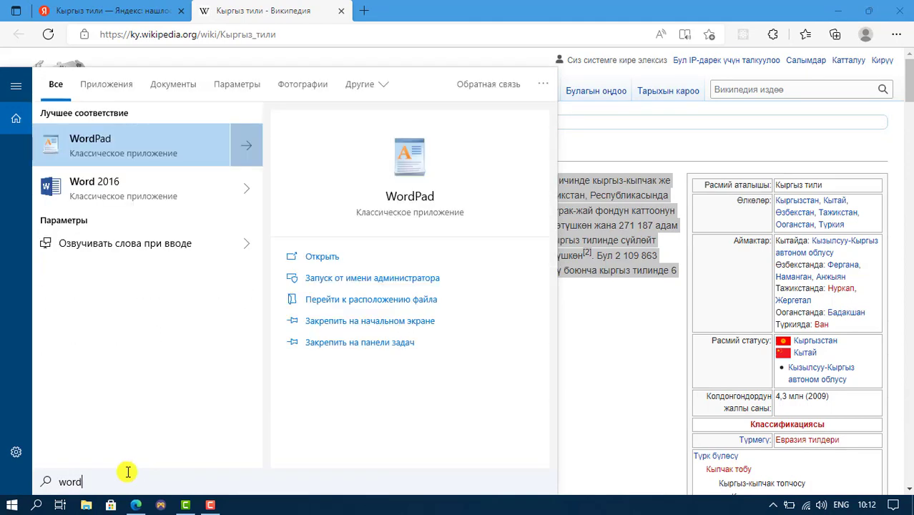
pyautogui.click(126, 199)
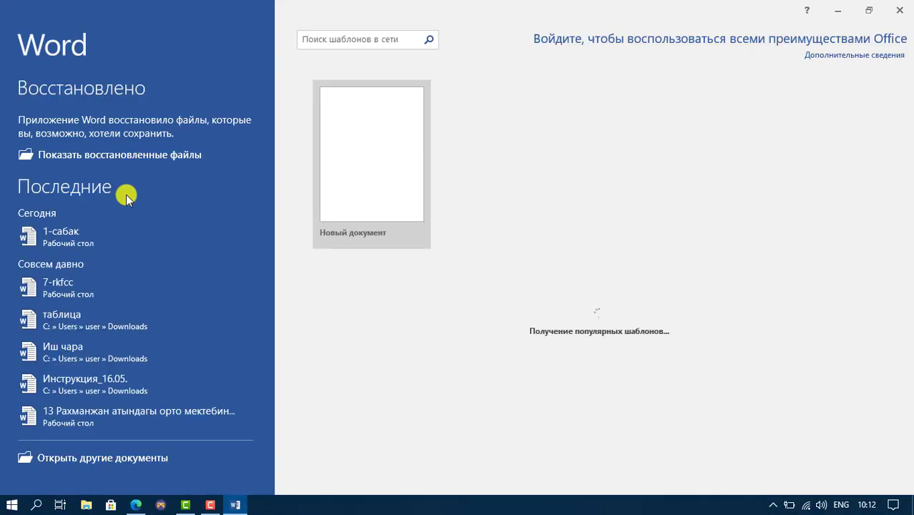
pyautogui.click(649, 379)
pyautogui.click(382, 174)
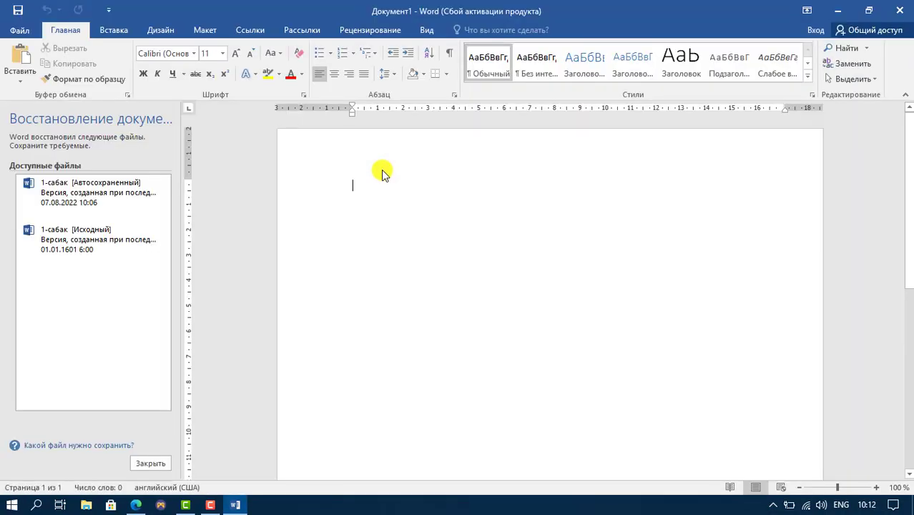
pyautogui.click(150, 464)
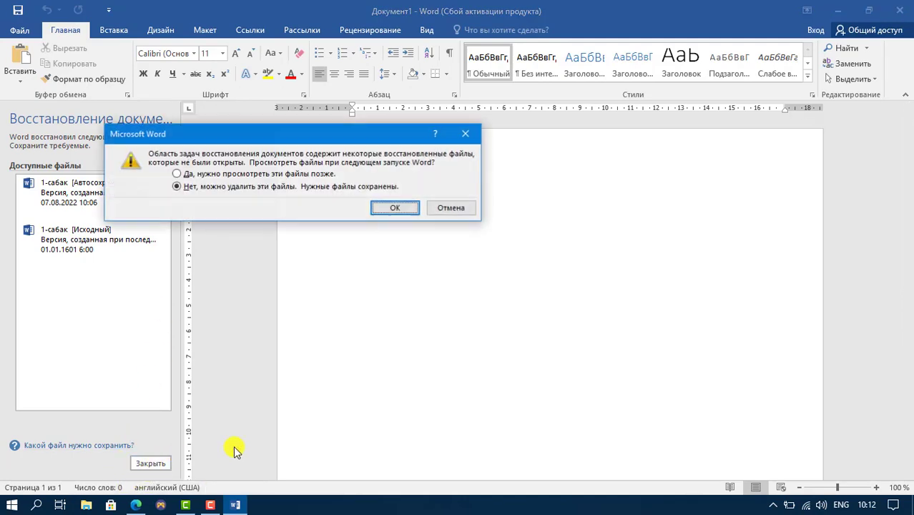
pyautogui.click(394, 209)
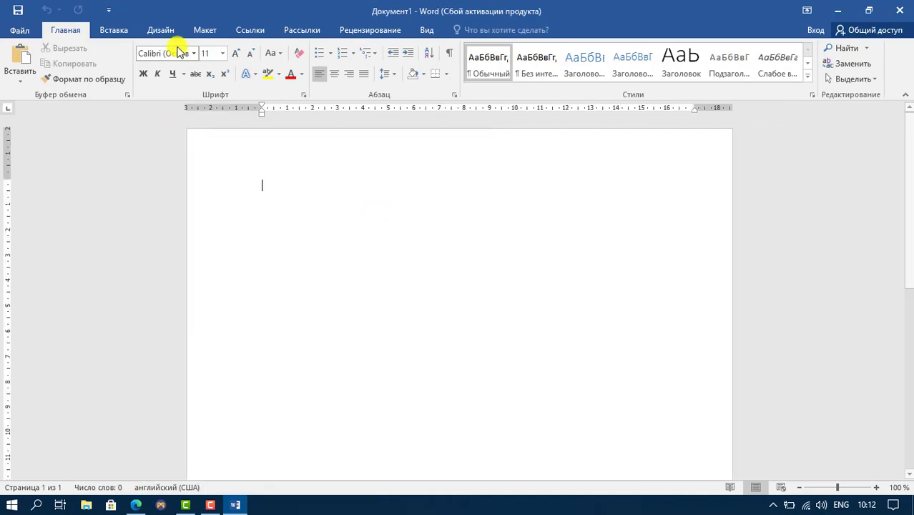
# Insert a clustered column chart (Гистограмма с группировкой) in the blank document and dismiss the activation wizard.
pyautogui.click(114, 30)
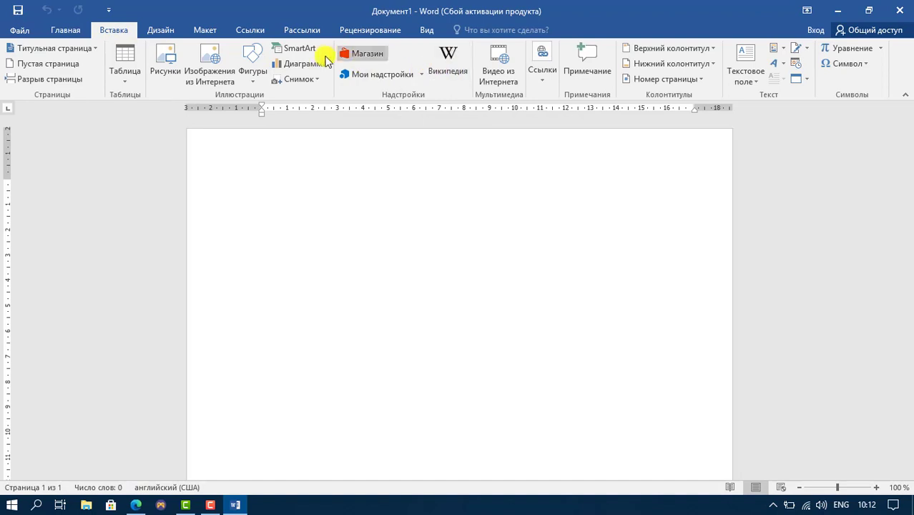
pyautogui.click(315, 63)
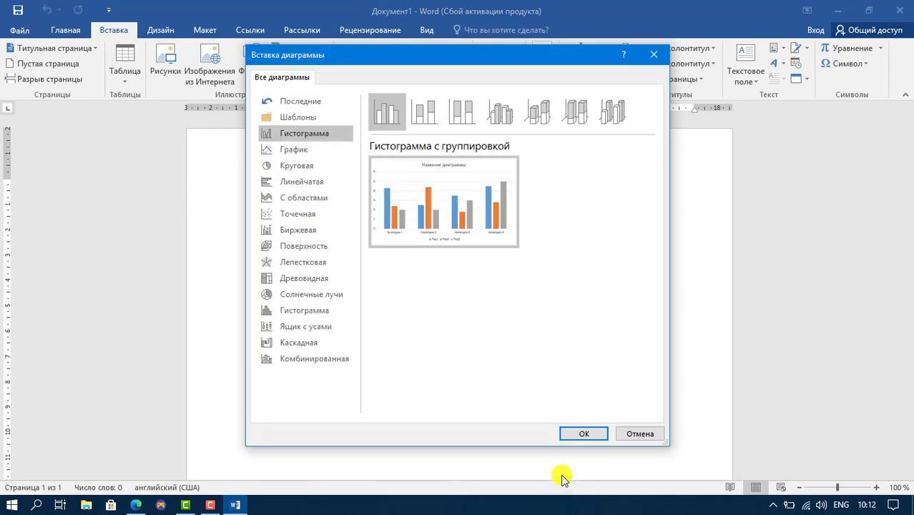
pyautogui.click(569, 435)
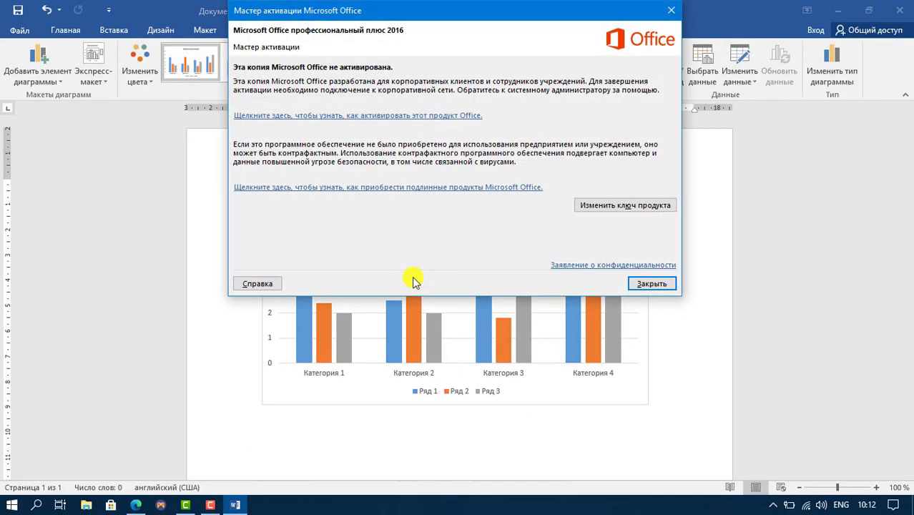
pyautogui.click(631, 284)
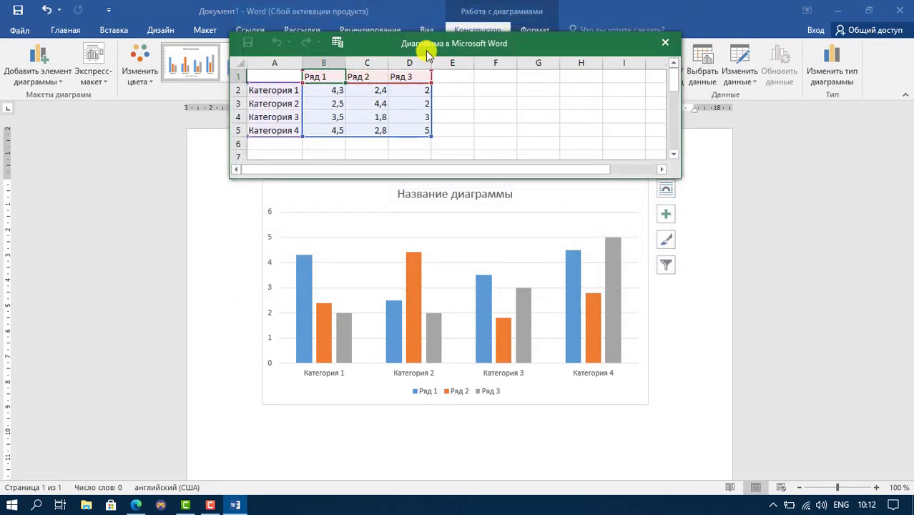
# Rename the first three categories in the chart's data sheet as эт, нан and сыр.
pyautogui.moveTo(427, 55); pyautogui.dragTo(475, 85)
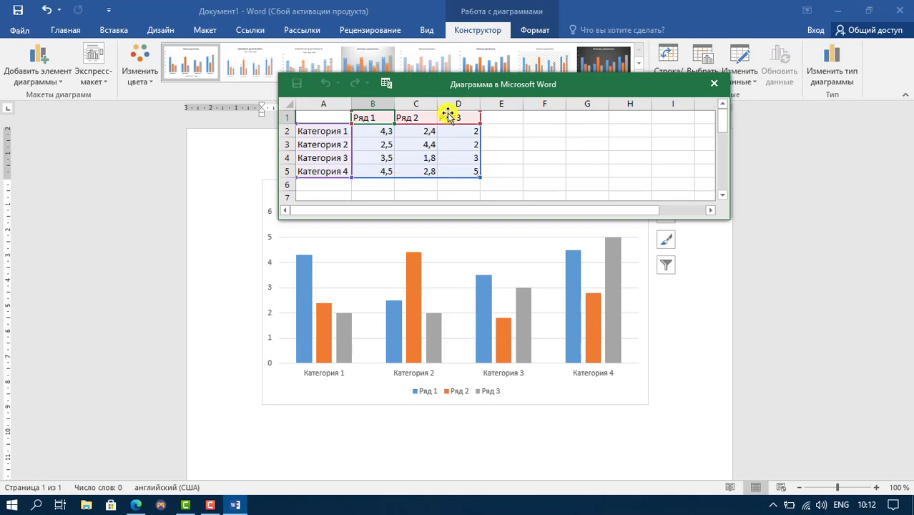
pyautogui.moveTo(455, 88); pyautogui.dragTo(533, 136)
pyautogui.click(406, 181)
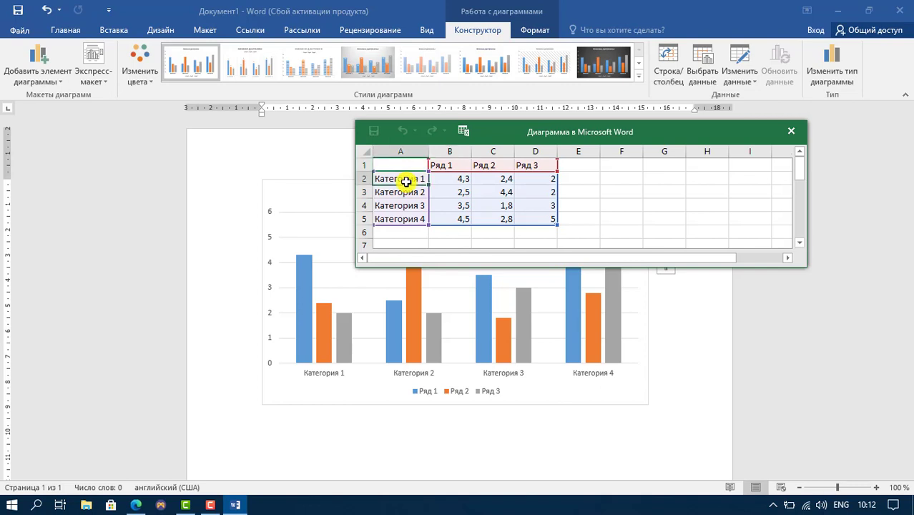
pyautogui.write(':fr')
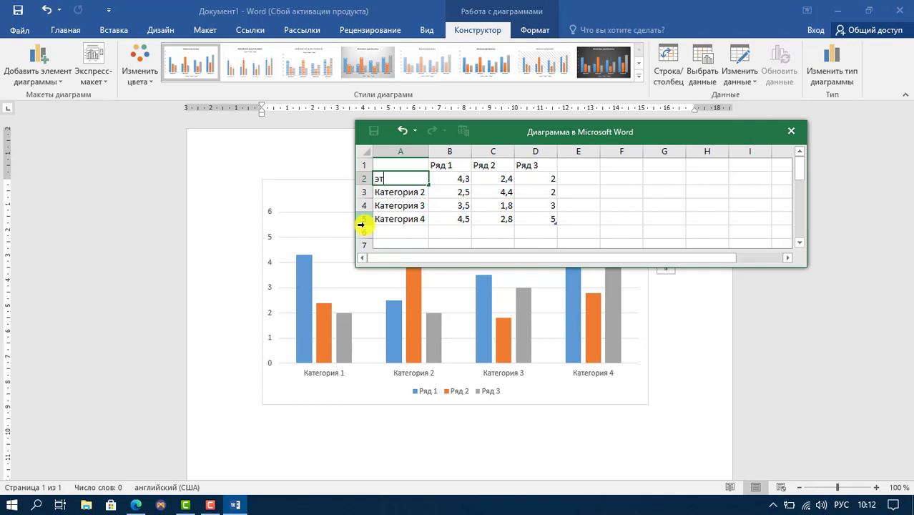
pyautogui.click(402, 192)
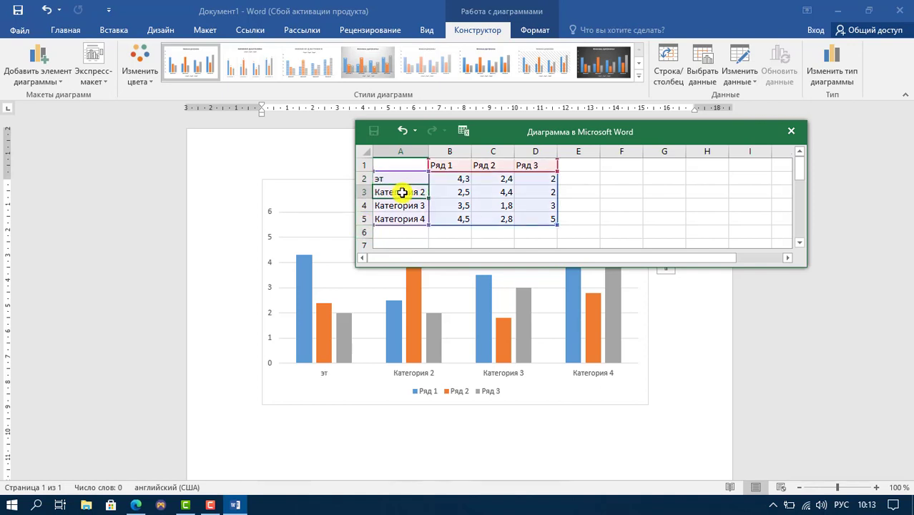
pyautogui.write('нан')
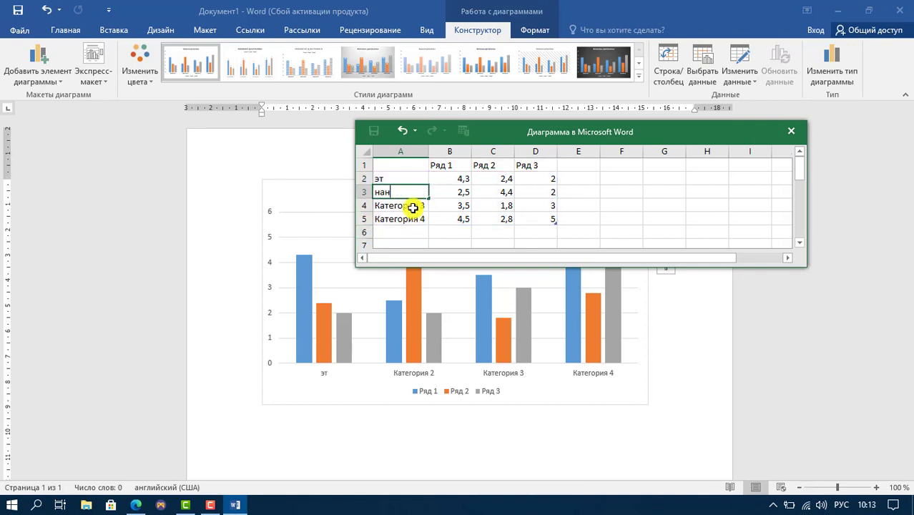
pyautogui.click(414, 206)
pyautogui.write('с')
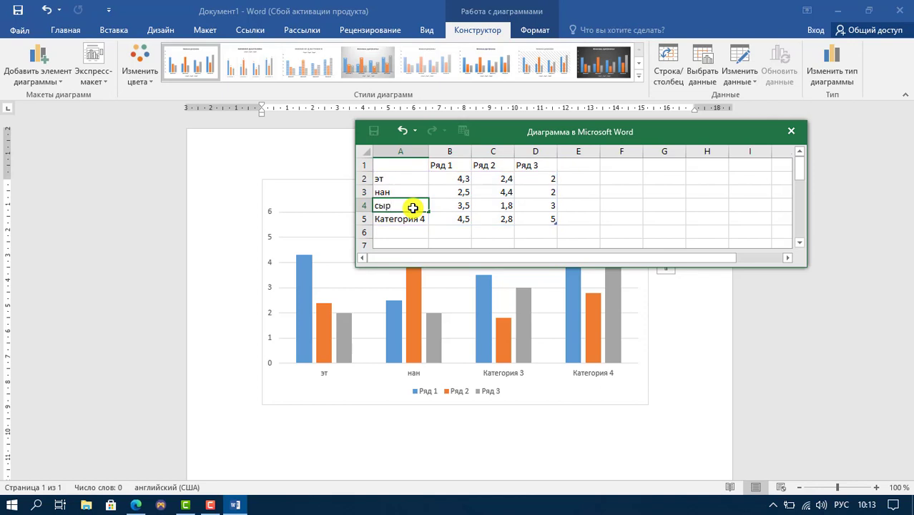
pyautogui.write('ыр')
pyautogui.click(414, 230)
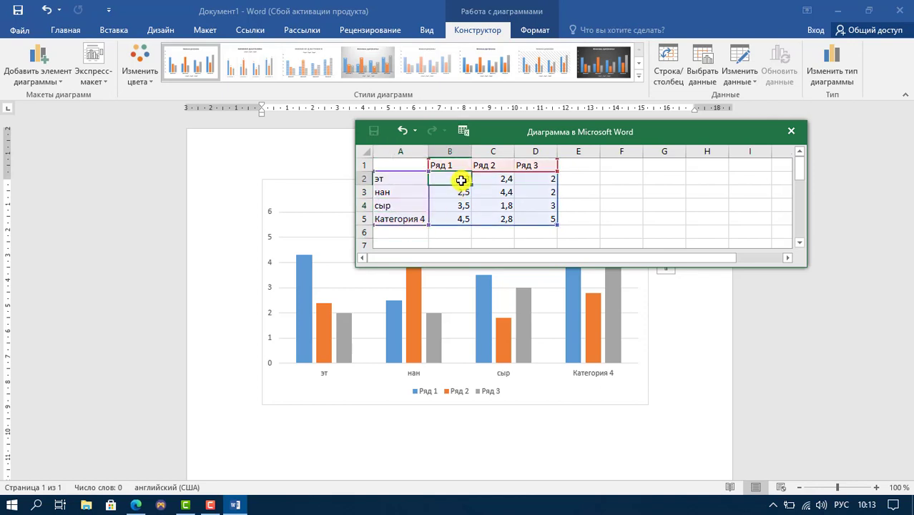
# Rename the three chart data series as келгени, калганы and сатылганы.
pyautogui.click(448, 176)
pyautogui.click(446, 166)
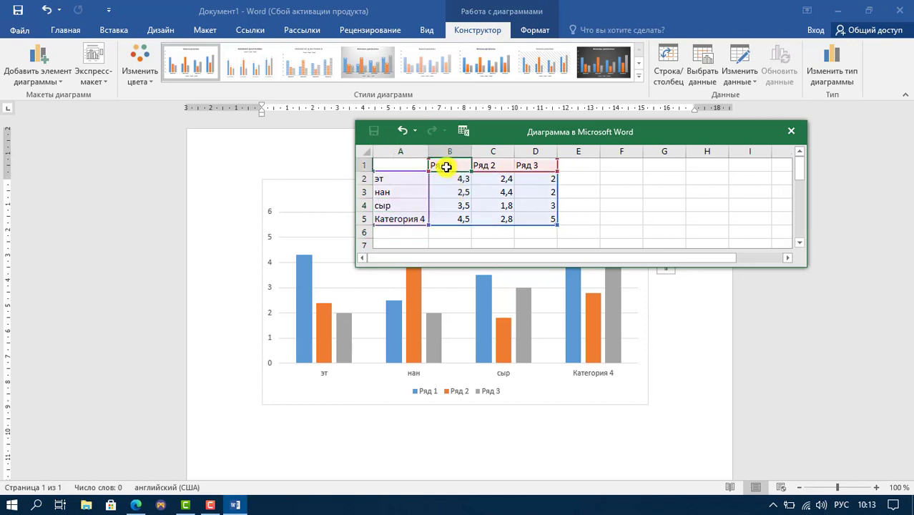
pyautogui.write('ке')
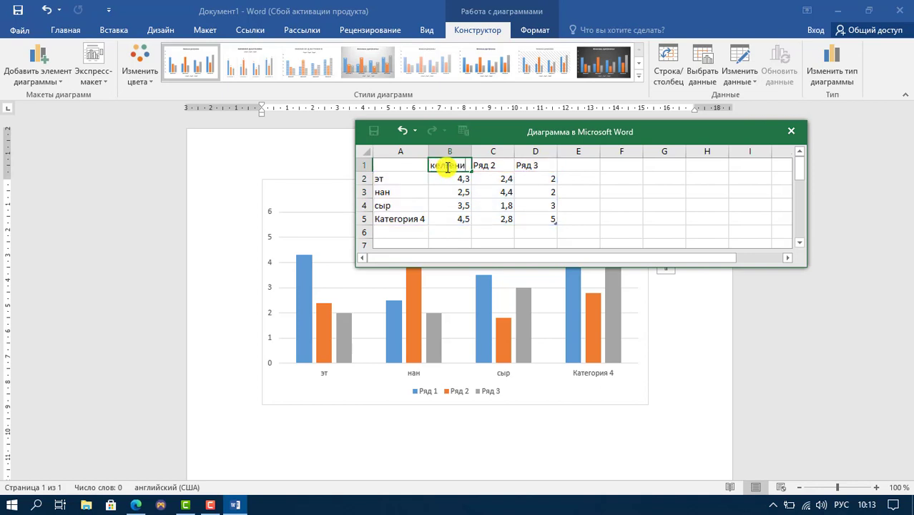
pyautogui.write('лгени')
pyautogui.click(486, 166)
pyautogui.write('ны')
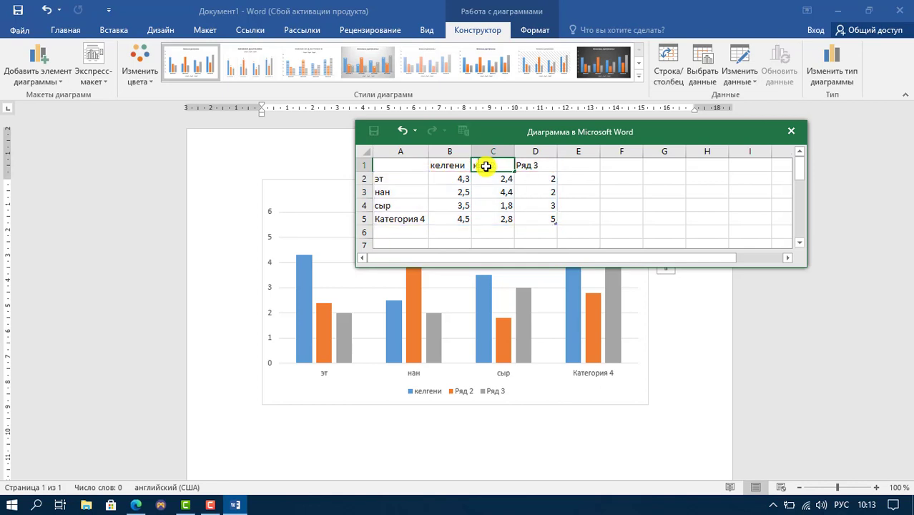
pyautogui.click(528, 164)
pyautogui.write('с')
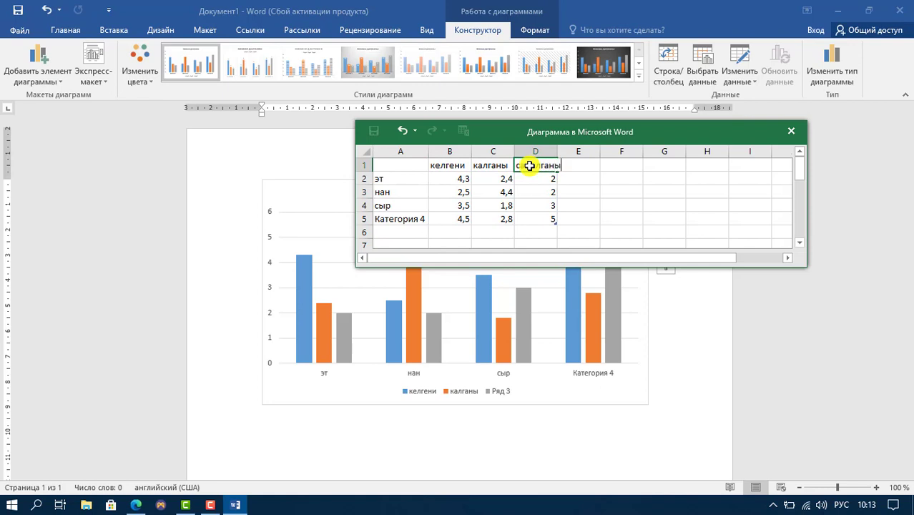
pyautogui.write('атылганы')
pyautogui.click(606, 190)
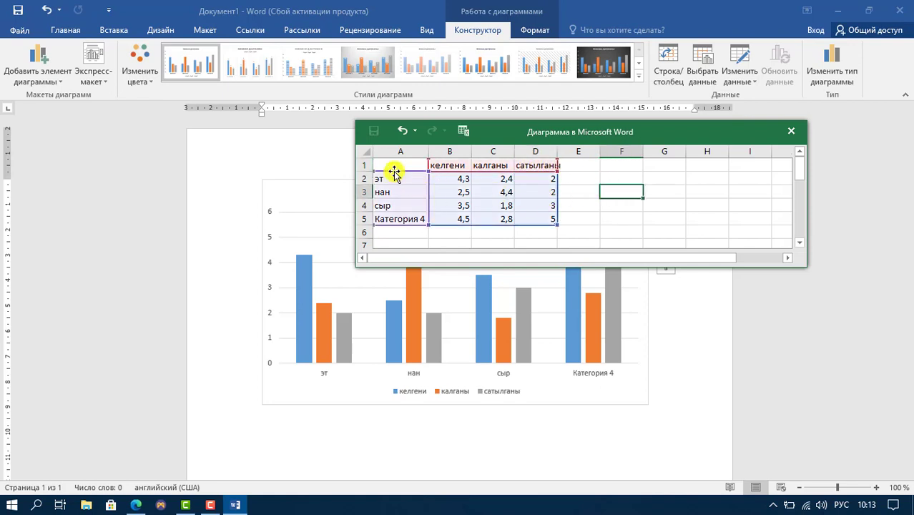
# Set the эт row's chart values to 100 for келгени, 10 for калганы and 90 for сатылганы.
pyautogui.click(453, 181)
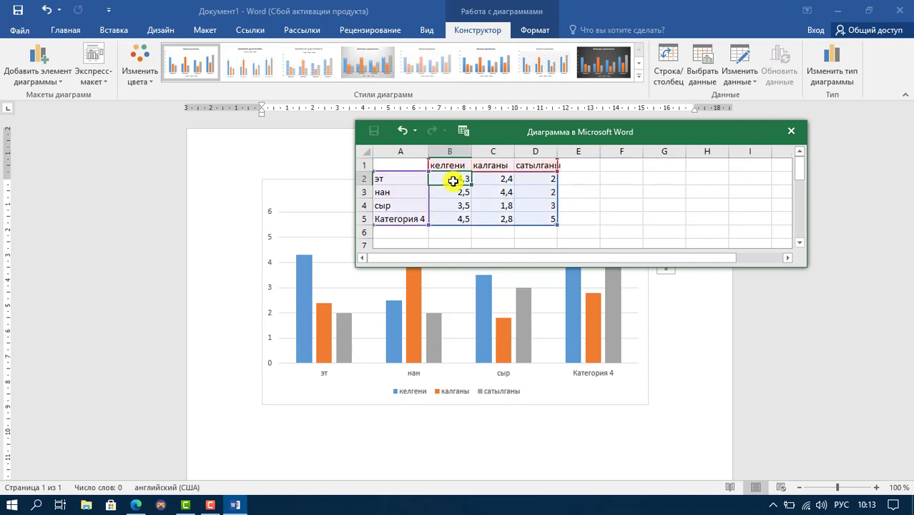
pyautogui.write('100')
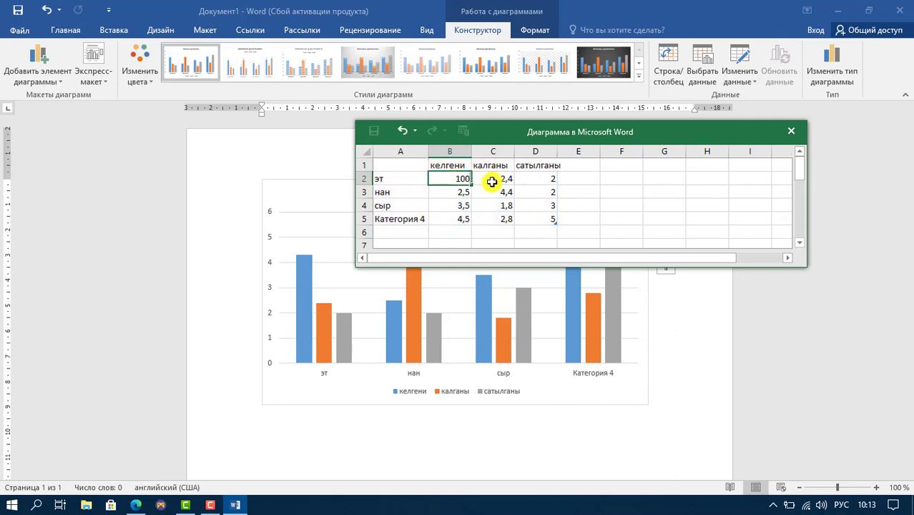
pyautogui.click(492, 182)
pyautogui.write('10')
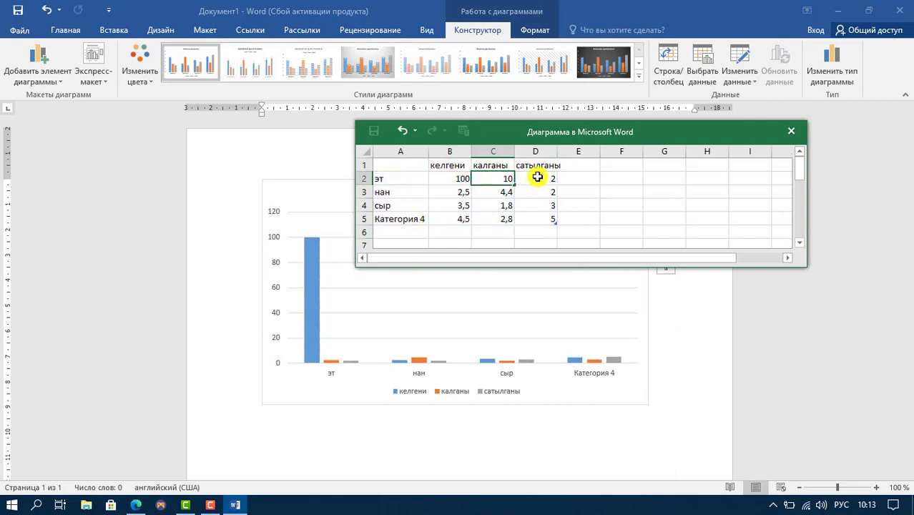
pyautogui.click(537, 177)
pyautogui.write('90')
pyautogui.click(622, 191)
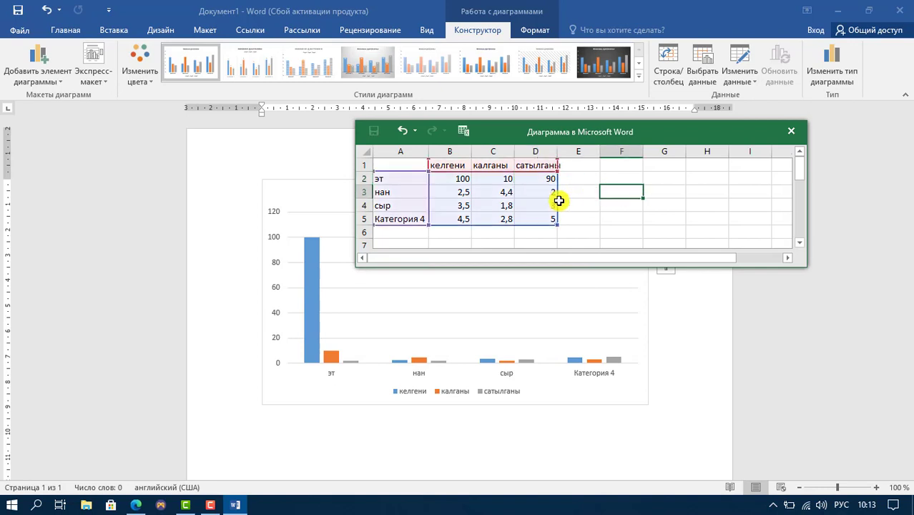
pyautogui.click(462, 192)
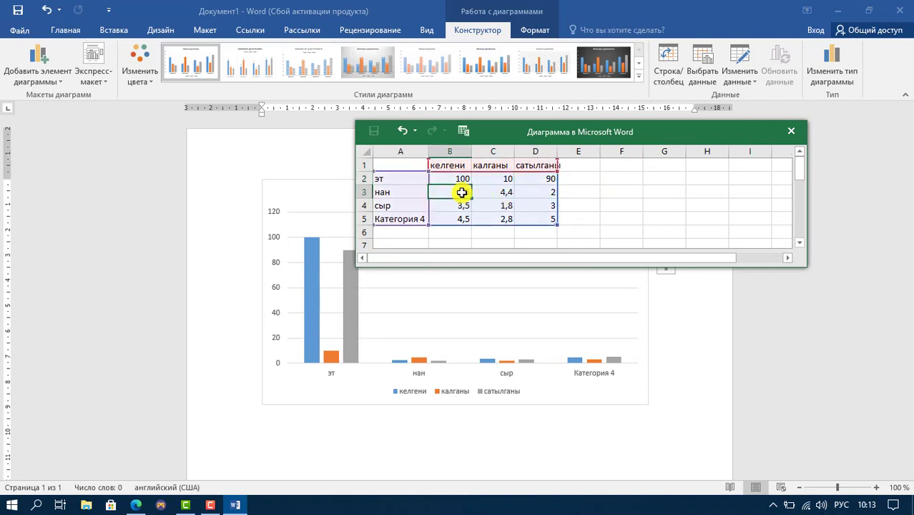
pyautogui.click(458, 180)
pyautogui.click(504, 179)
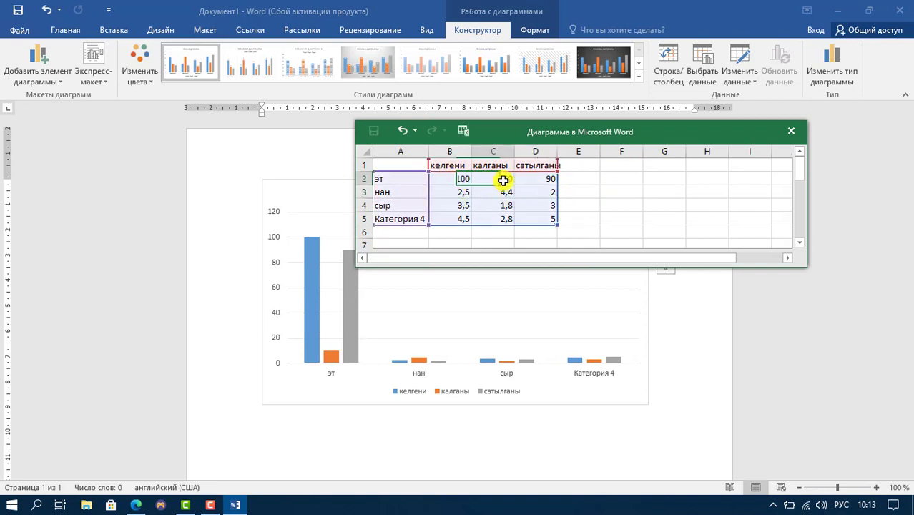
pyautogui.click(539, 180)
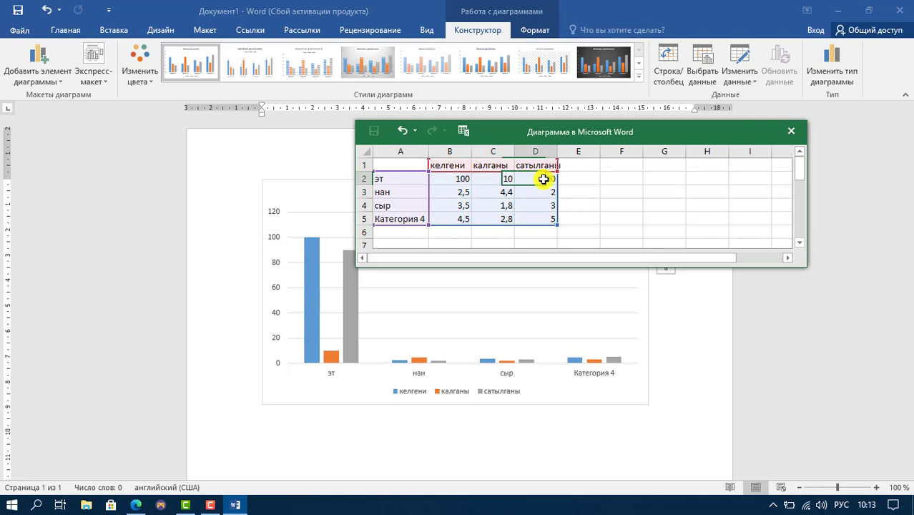
# Set the нан row's chart values to 50 for келгени, 40 for калганы and 10 for сатылганы.
pyautogui.click(464, 192)
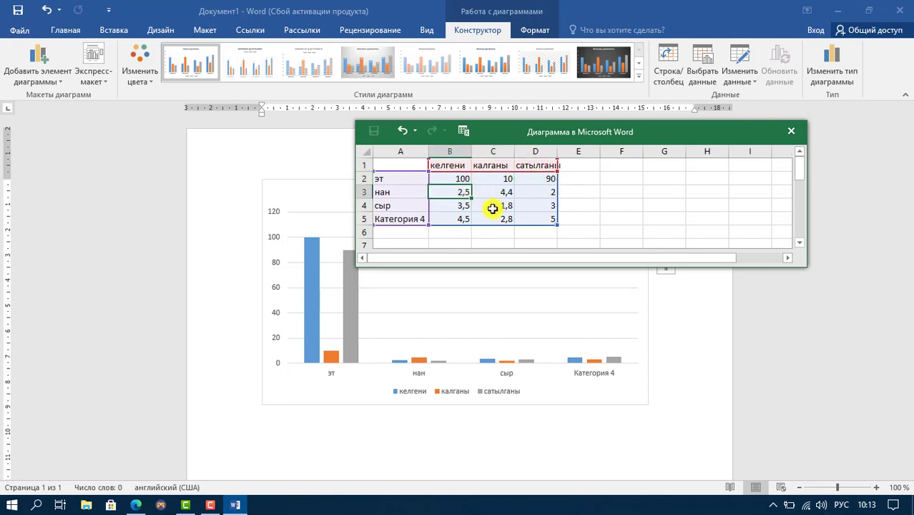
pyautogui.write('50')
pyautogui.click(500, 192)
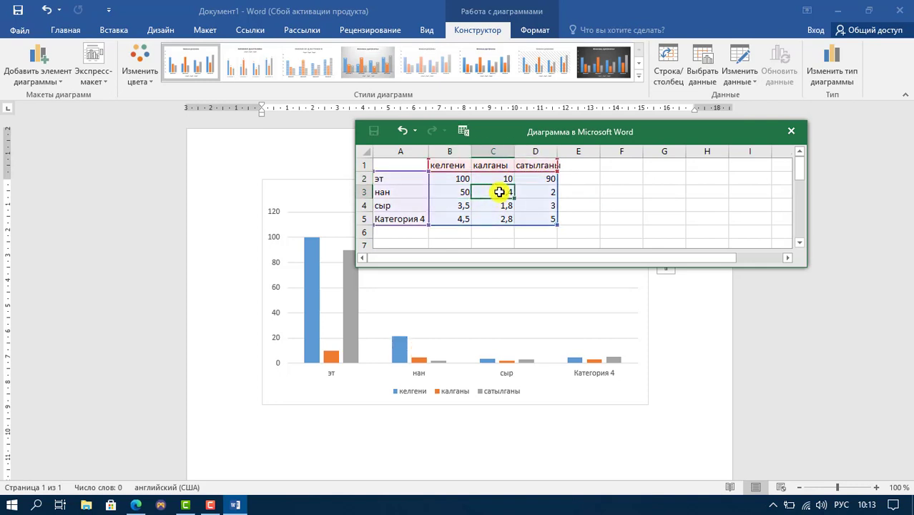
pyautogui.write('40')
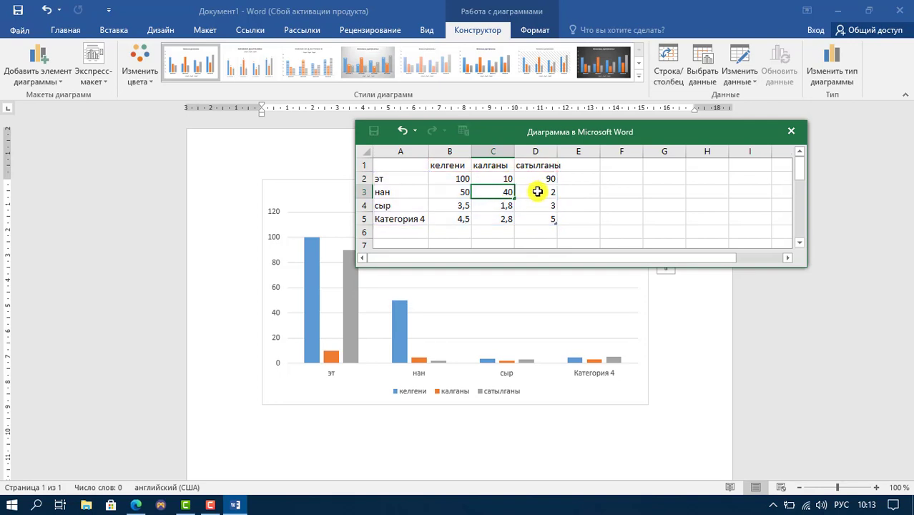
pyautogui.click(538, 191)
pyautogui.write('10')
pyautogui.click(589, 192)
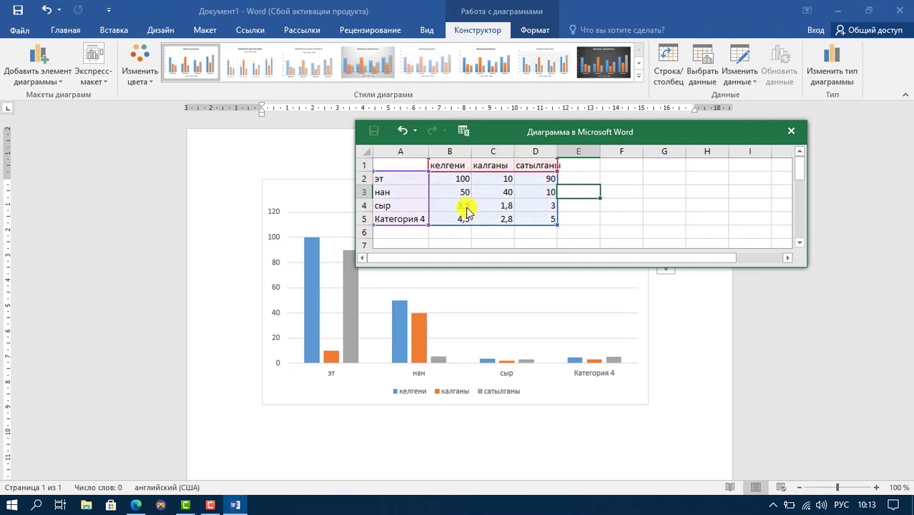
# Set the сыр row's chart values to 45 for келгени and 5 for калганы, and close the data sheet.
pyautogui.click(464, 206)
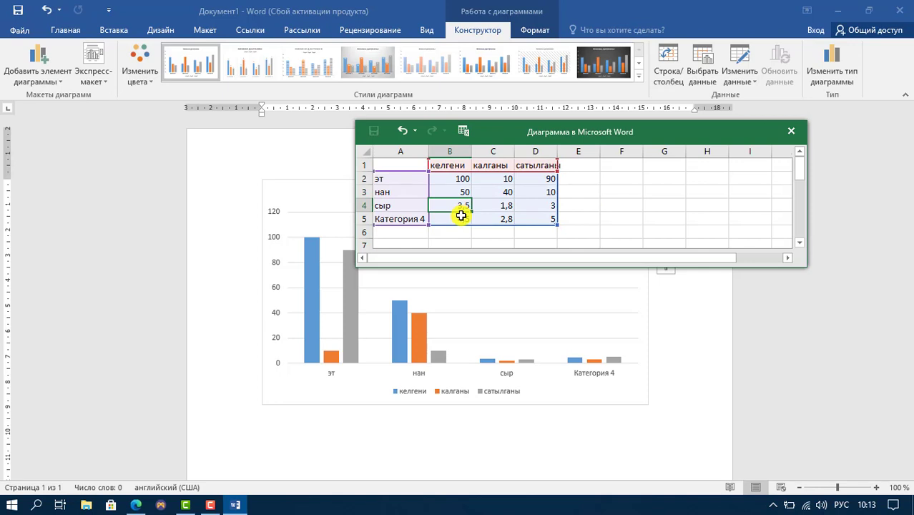
pyautogui.write('45')
pyautogui.click(498, 207)
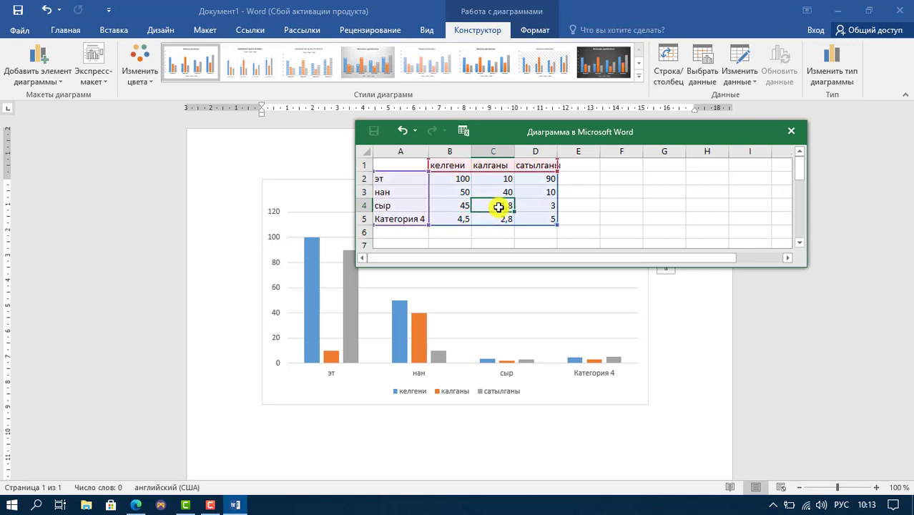
pyautogui.write('5')
pyautogui.click(528, 205)
pyautogui.write('40')
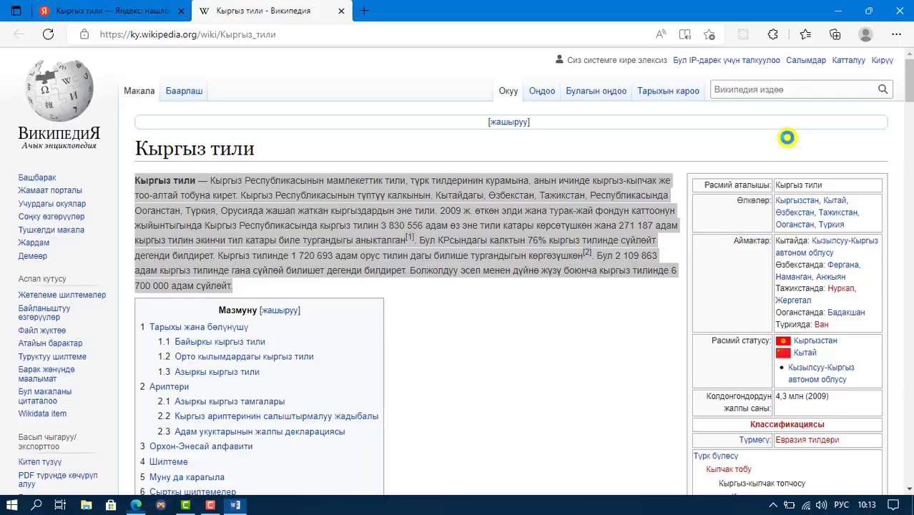
# Switch from the browser back to Word and examine the selected chart's design and formatting options.
pyautogui.tripleClick(511, 201)
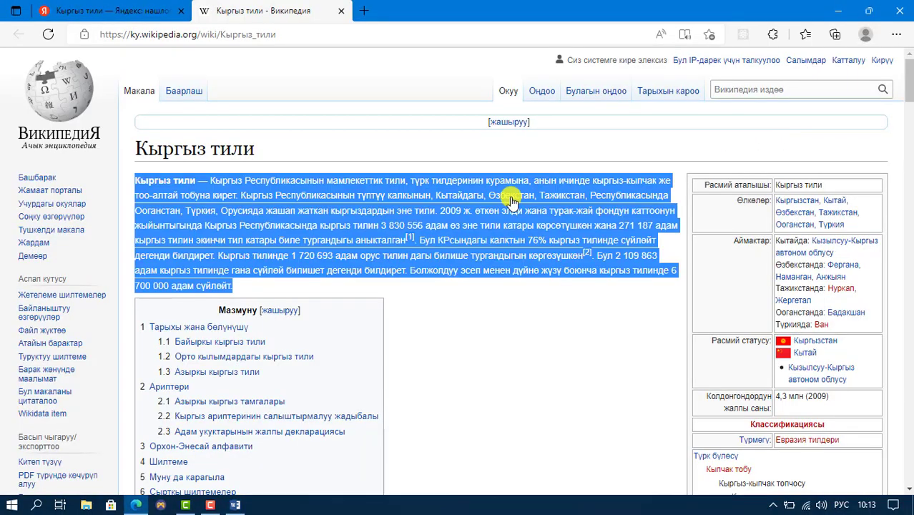
pyautogui.click(235, 504)
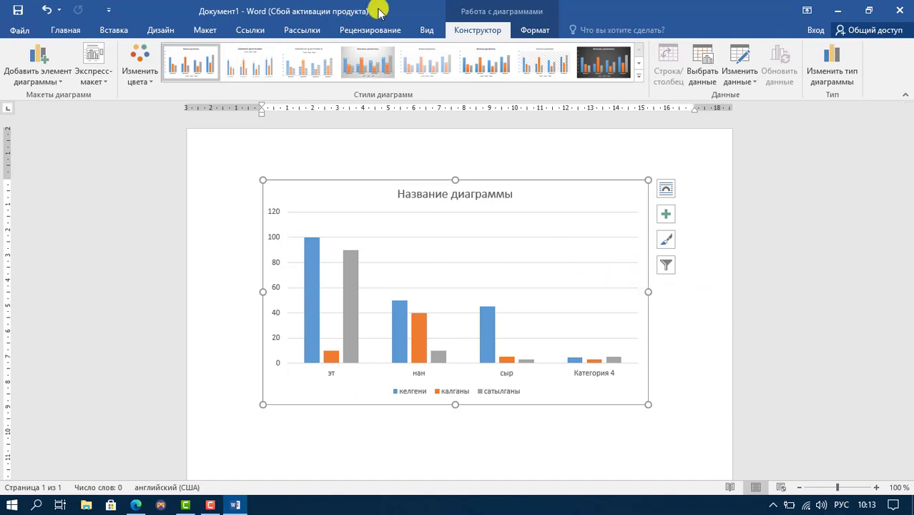
pyautogui.click(533, 30)
pyautogui.click(483, 30)
pyautogui.click(531, 30)
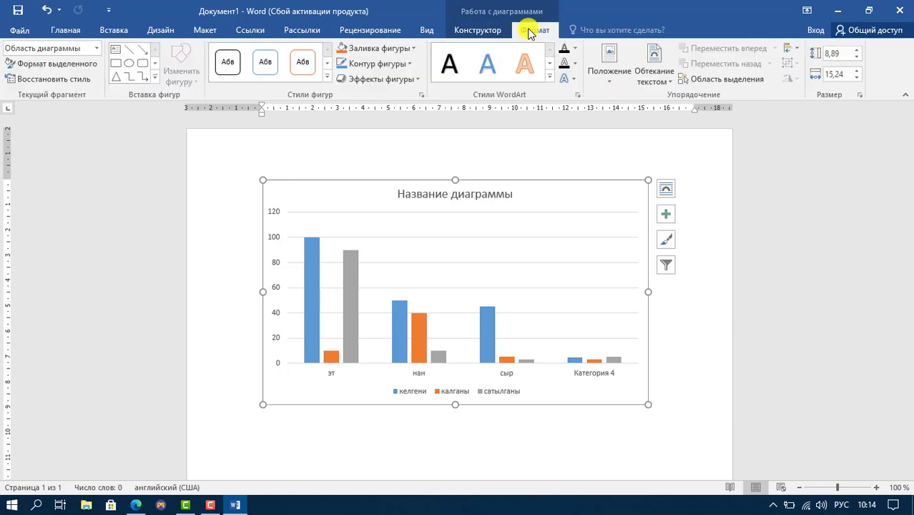
# Undo the insertion of the column chart in the document.
pyautogui.click(114, 35)
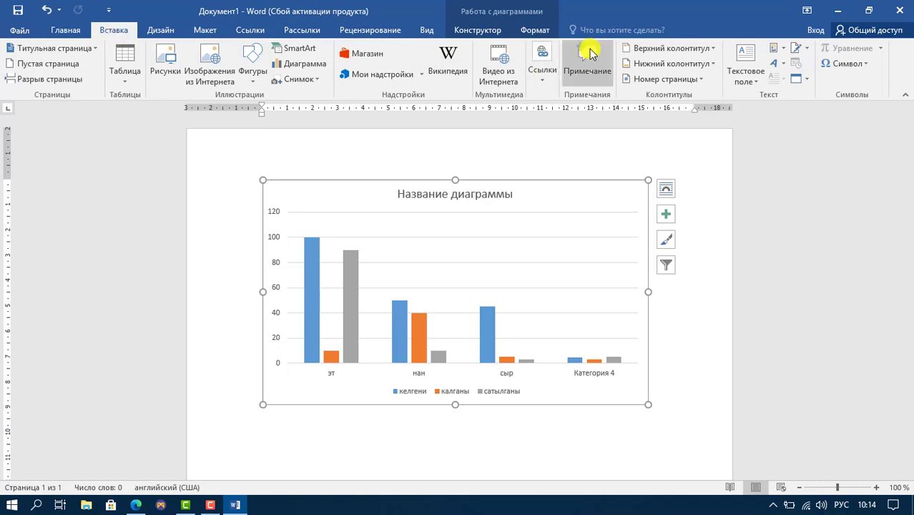
pyautogui.scroll(-5, 332, 243)
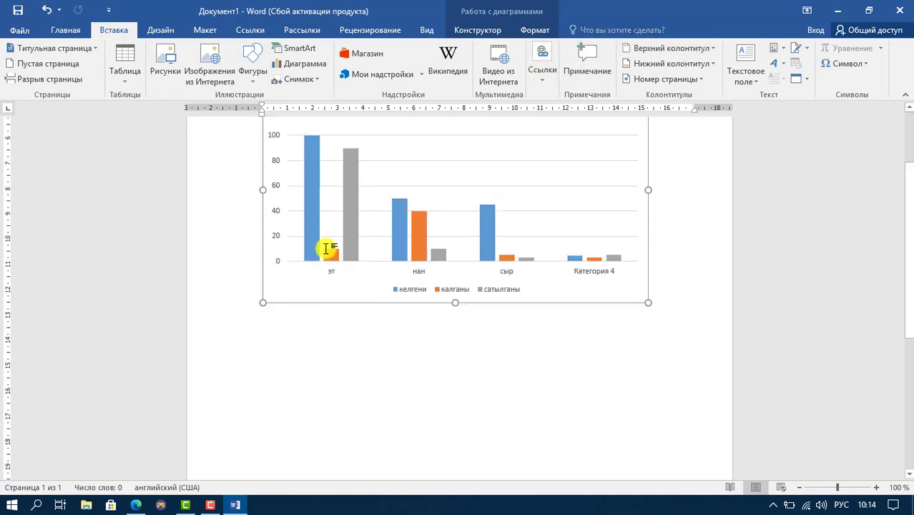
pyautogui.scroll(5, 333, 264)
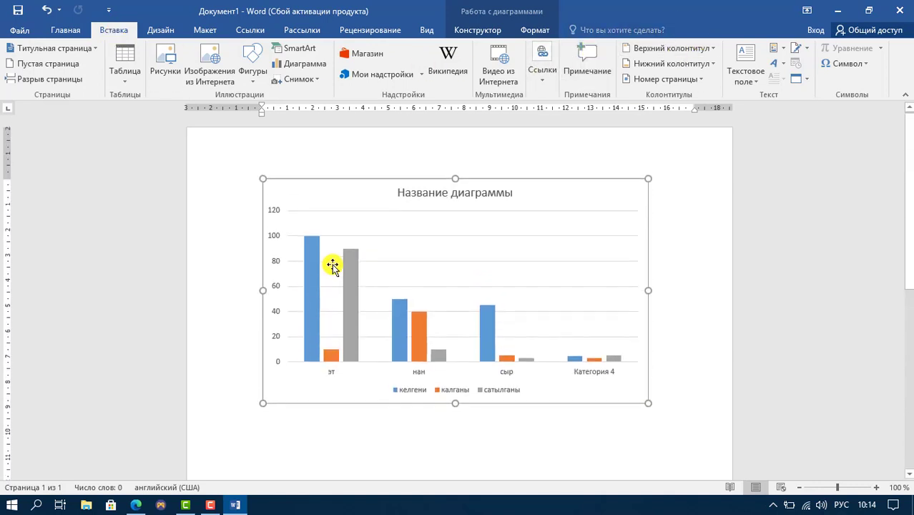
pyautogui.scroll(-1, 331, 261)
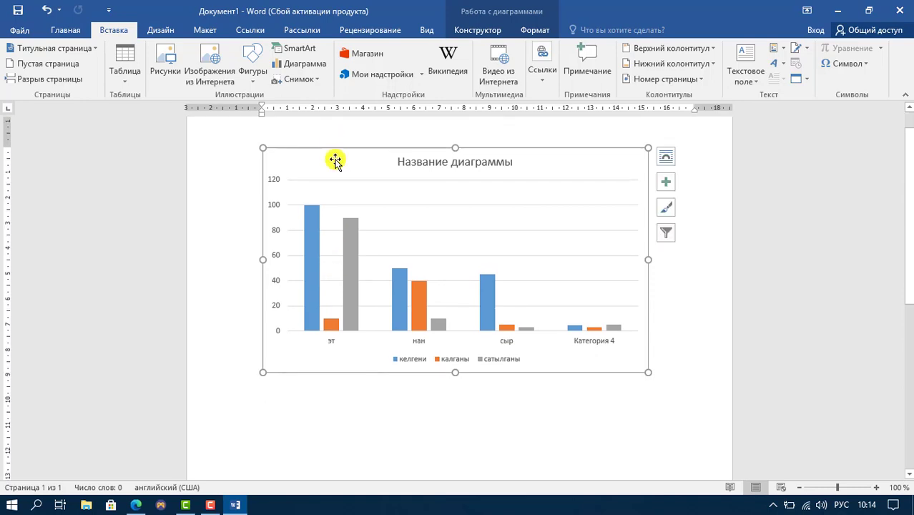
pyautogui.hotkey('ctrl', 'z')
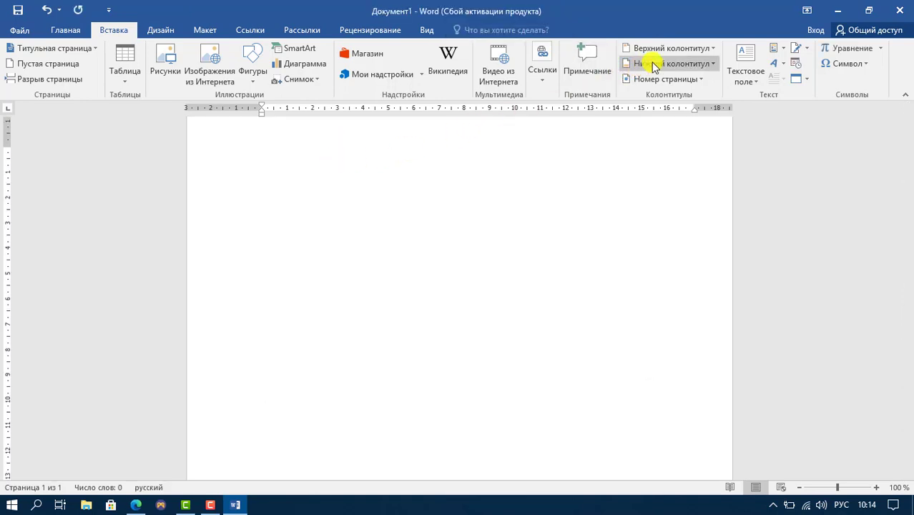
# Insert the built-in three-column header (Пустой (3 столбца)) with its placeholders unfilled and close header editing.
pyautogui.click(669, 51)
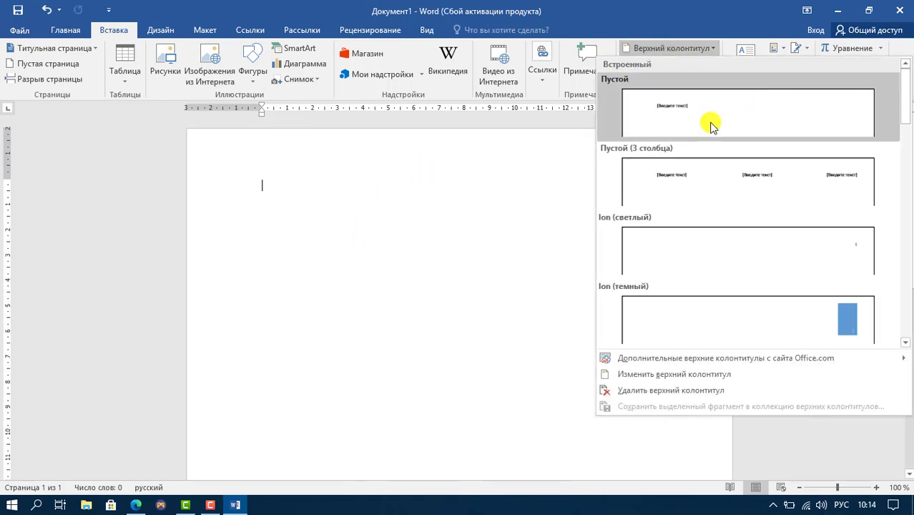
pyautogui.click(652, 191)
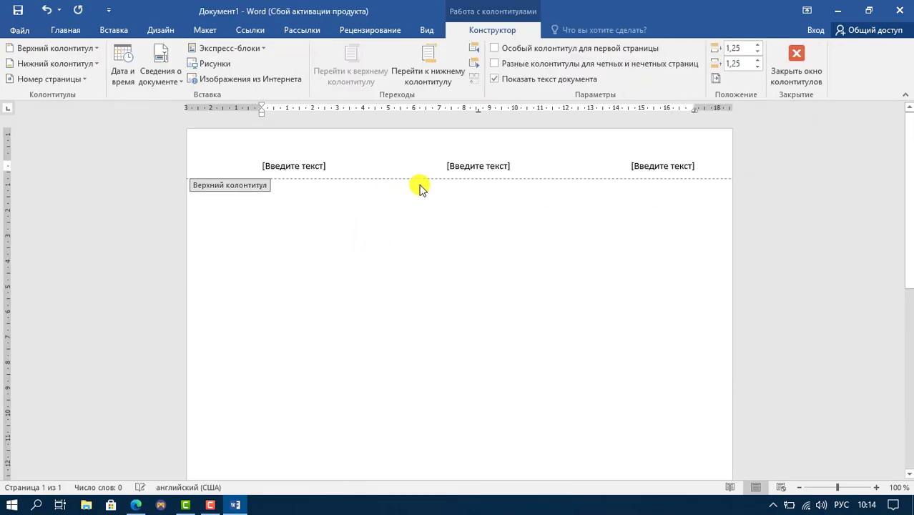
pyautogui.click(295, 165)
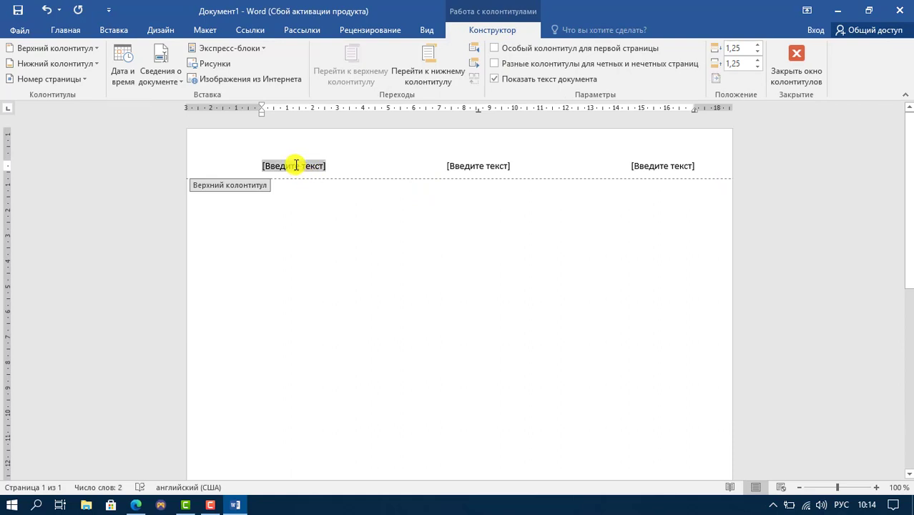
pyautogui.click(487, 165)
pyautogui.click(294, 166)
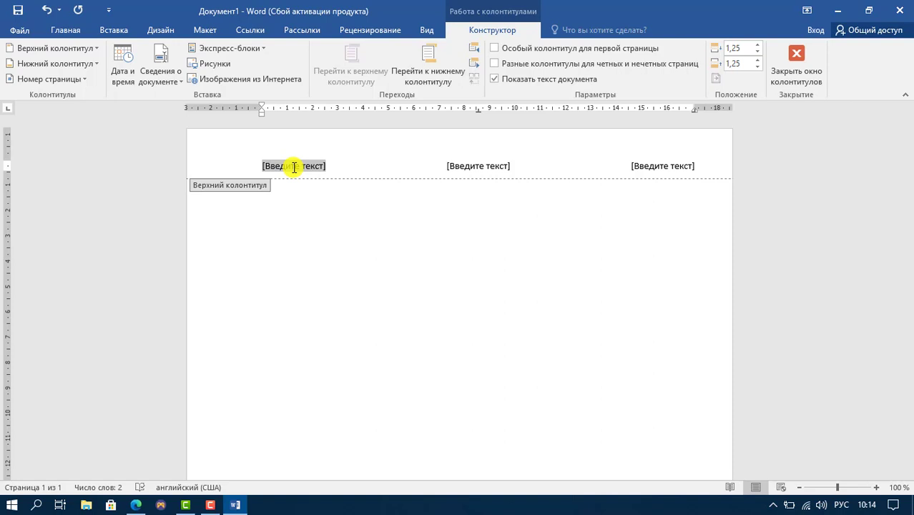
pyautogui.click(802, 68)
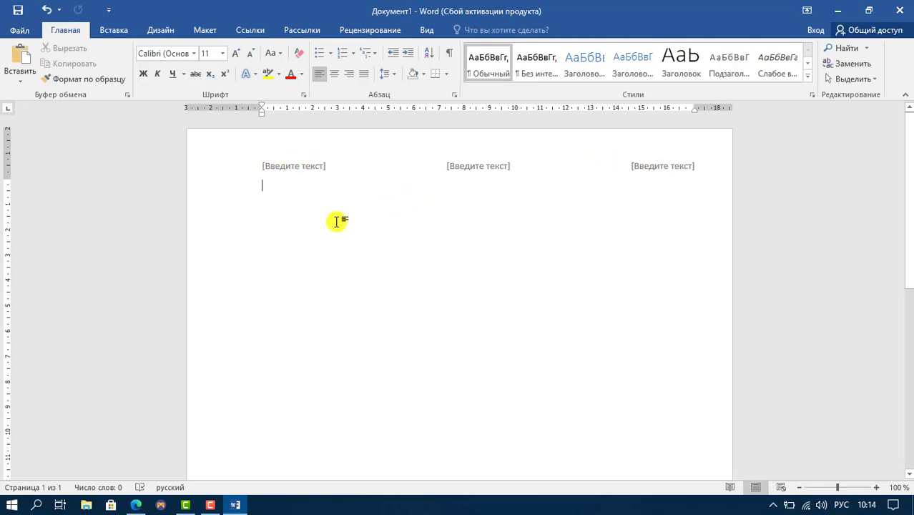
# Enter the sample words Ваывп, Орлрд and оло in the document body, separated by blank lines.
pyautogui.write('ваы')
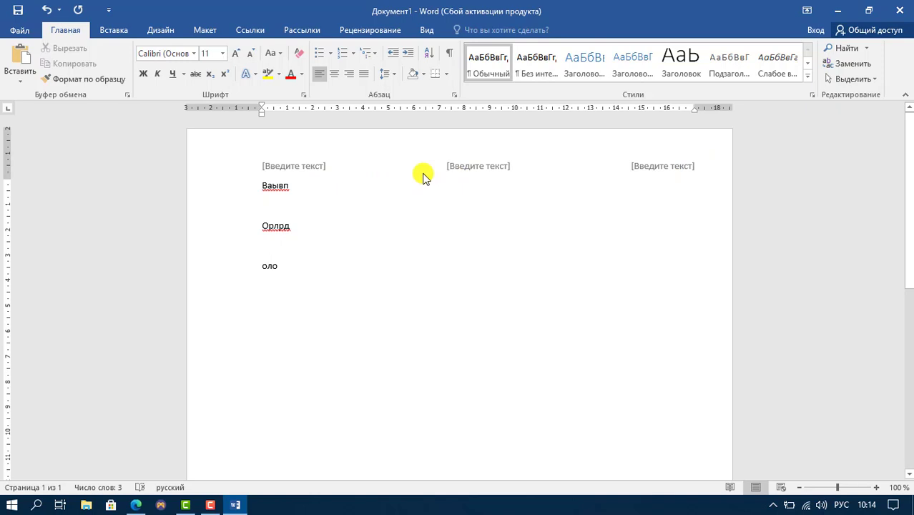
# Insert the built-in Ion (темный) footer, close footer editing and check the page's header and footer.
pyautogui.click(117, 29)
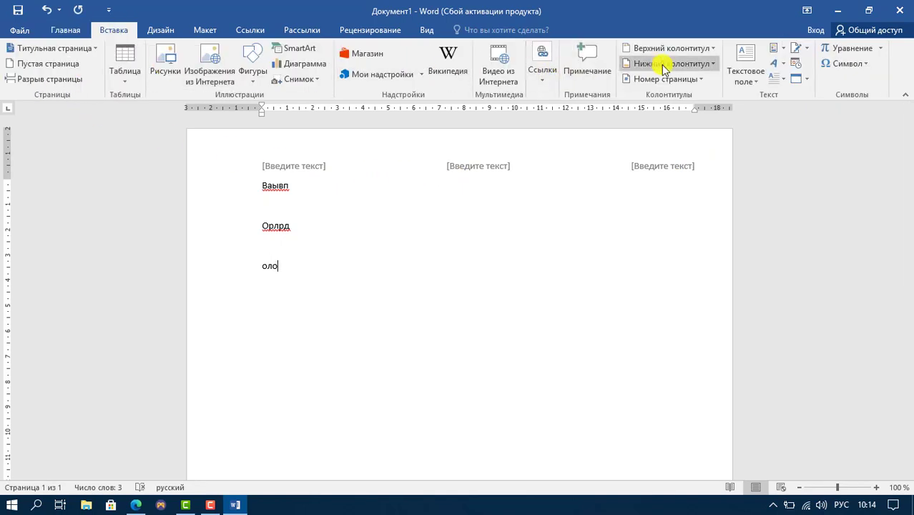
pyautogui.scroll(-2, 664, 68)
pyautogui.scroll(-4, 175, 72)
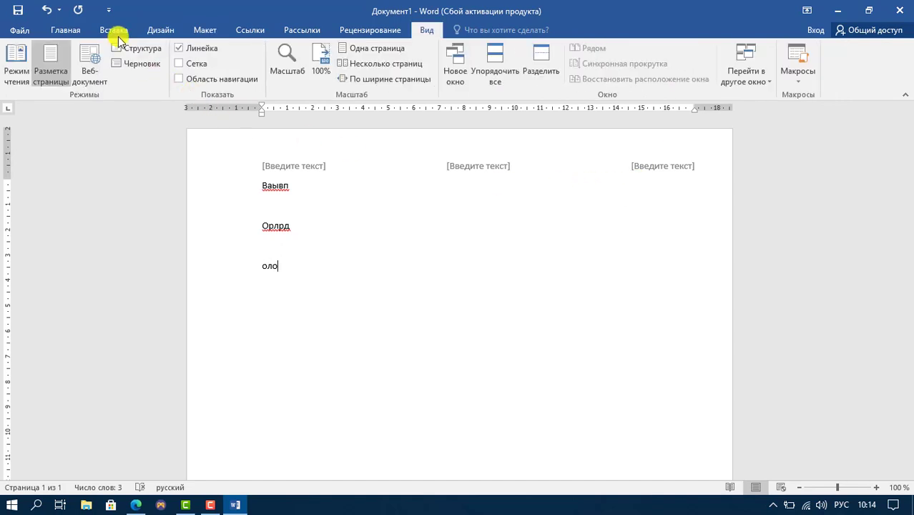
pyautogui.click(115, 32)
pyautogui.click(676, 63)
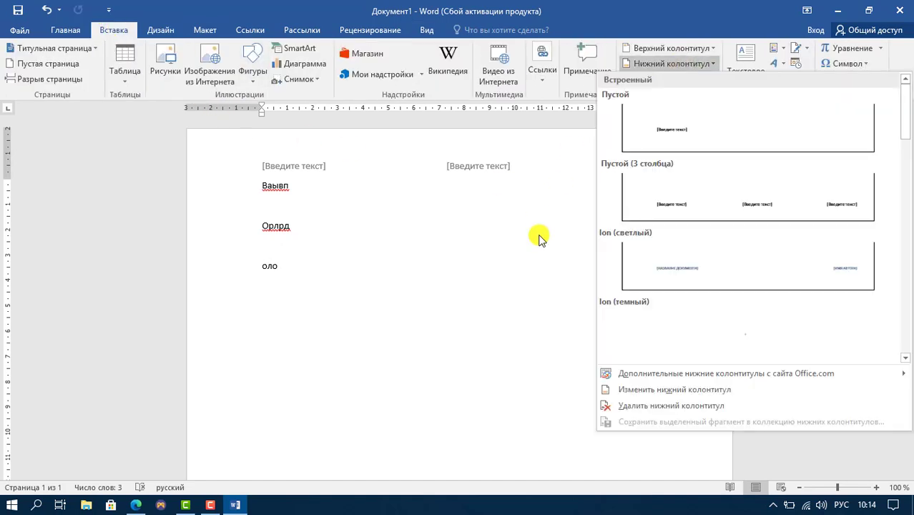
pyautogui.click(723, 342)
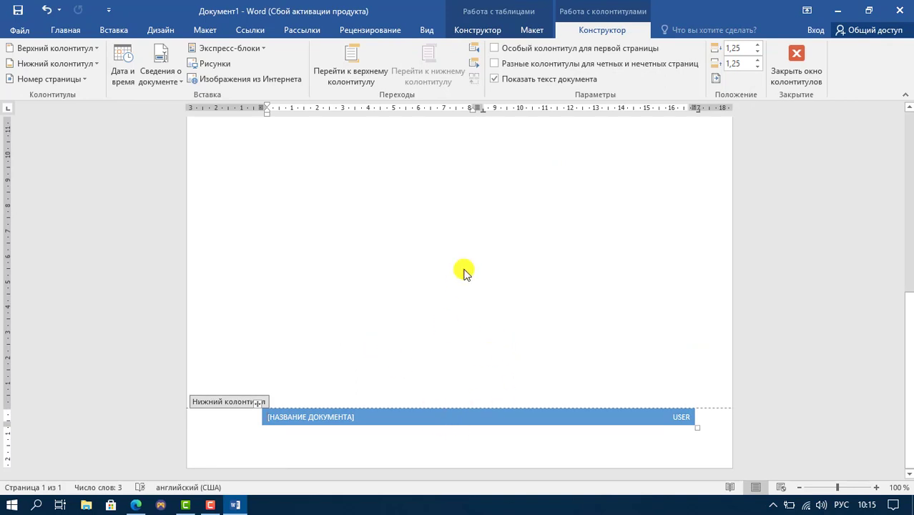
pyautogui.scroll(10, 445, 204)
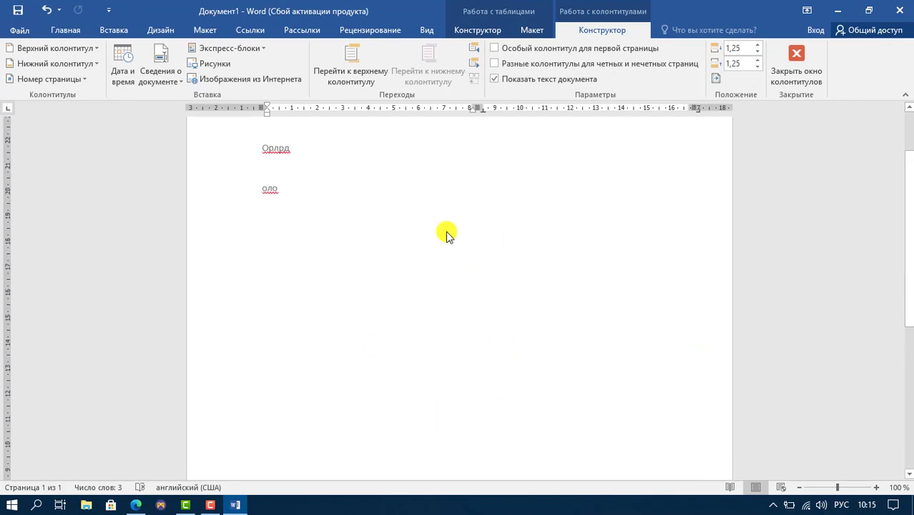
pyautogui.click(797, 57)
pyautogui.scroll(-10, 409, 279)
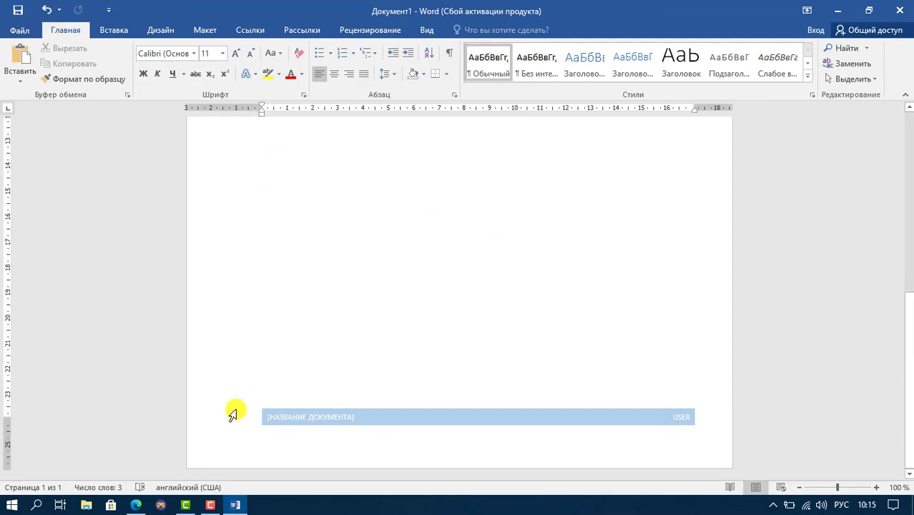
pyautogui.scroll(10, 387, 282)
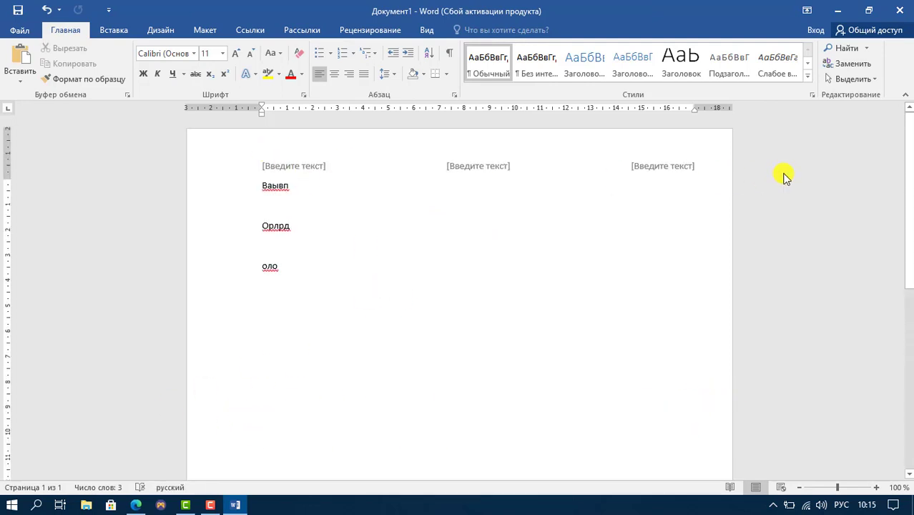
# Insert a centred page number at the bottom of the page using the Простой номер 2 style and close footer editing.
pyautogui.click(114, 29)
pyautogui.scroll(-3, 568, 192)
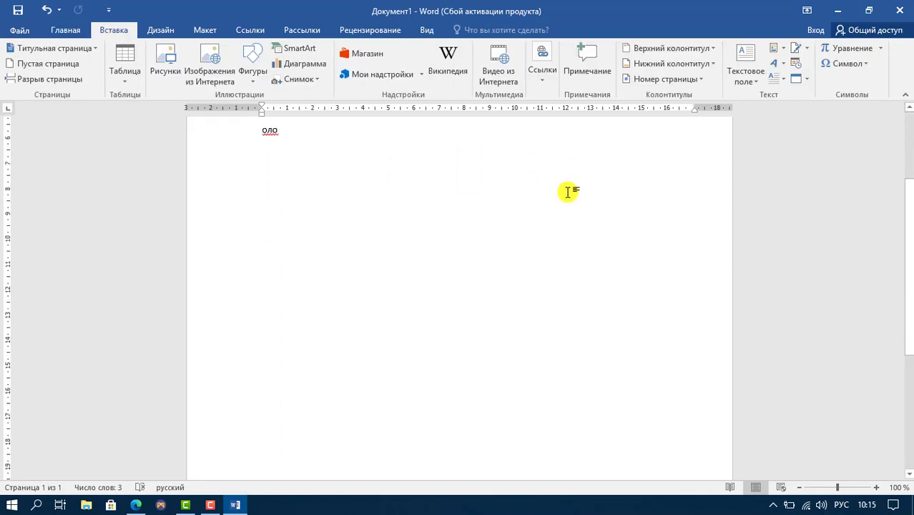
pyautogui.scroll(-5, 378, 216)
pyautogui.scroll(8, 383, 225)
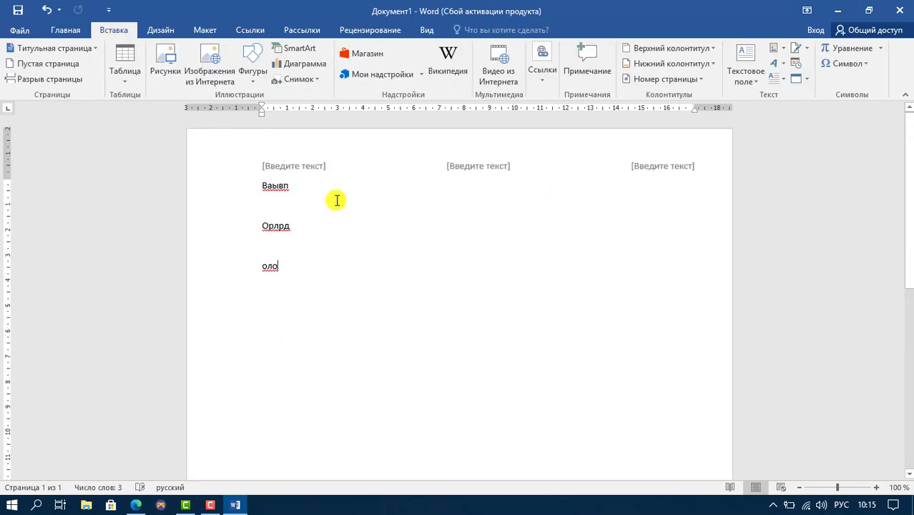
pyautogui.click(701, 80)
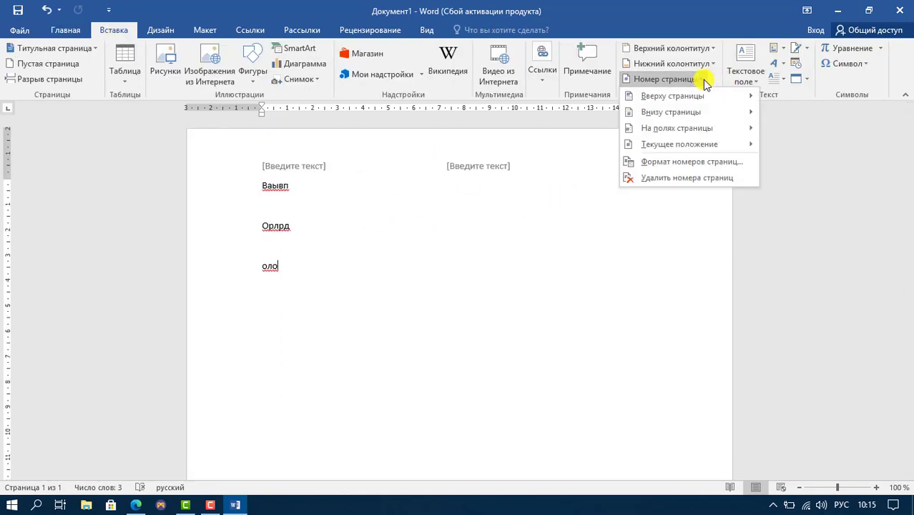
pyautogui.moveTo(647, 113)
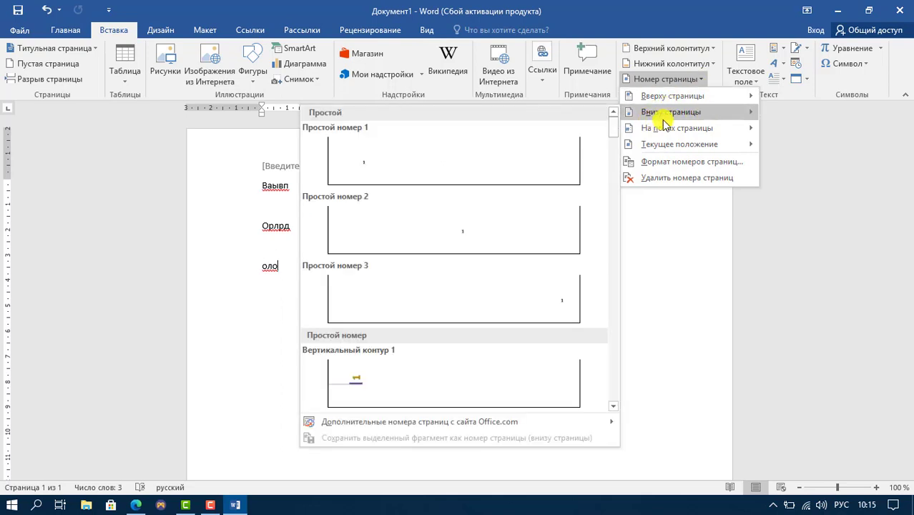
pyautogui.click(484, 232)
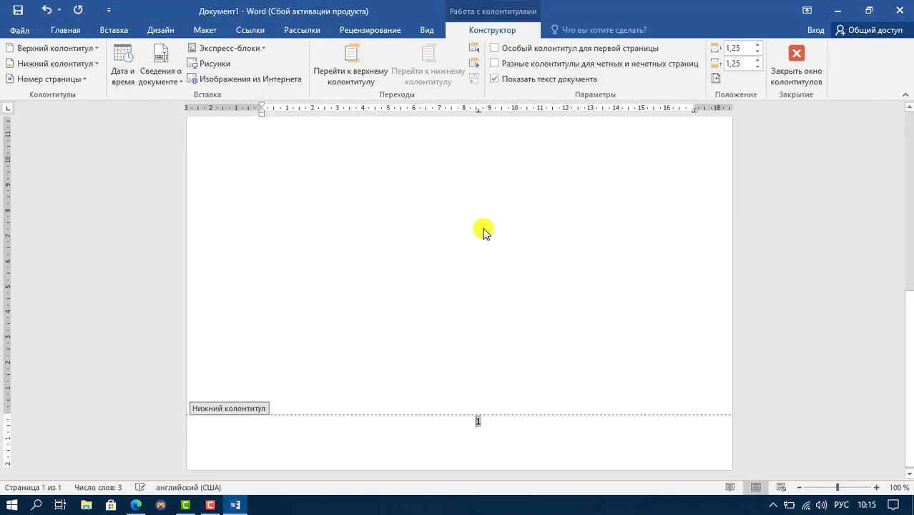
pyautogui.click(790, 66)
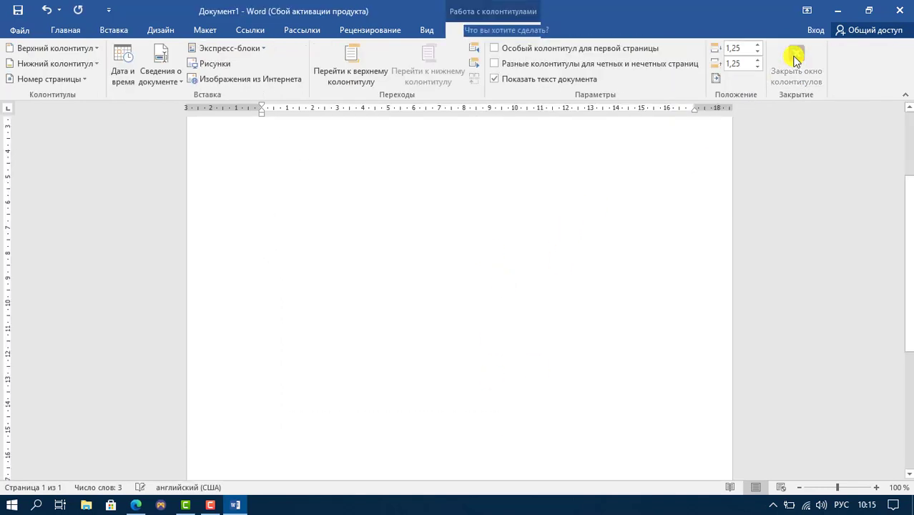
pyautogui.click(116, 32)
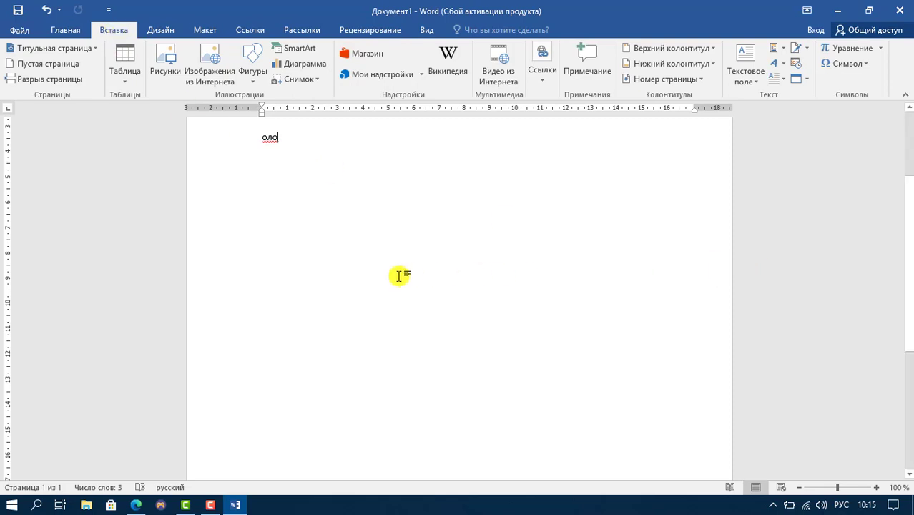
# Delete all the sample words from the document body.
pyautogui.scroll(3, 398, 275)
pyautogui.moveTo(399, 275); pyautogui.dragTo(251, 190)
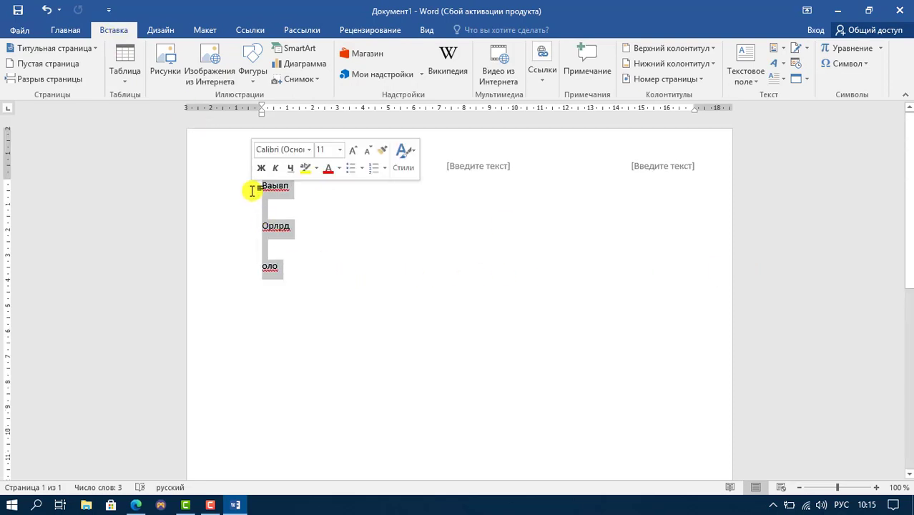
pyautogui.press('Delete')
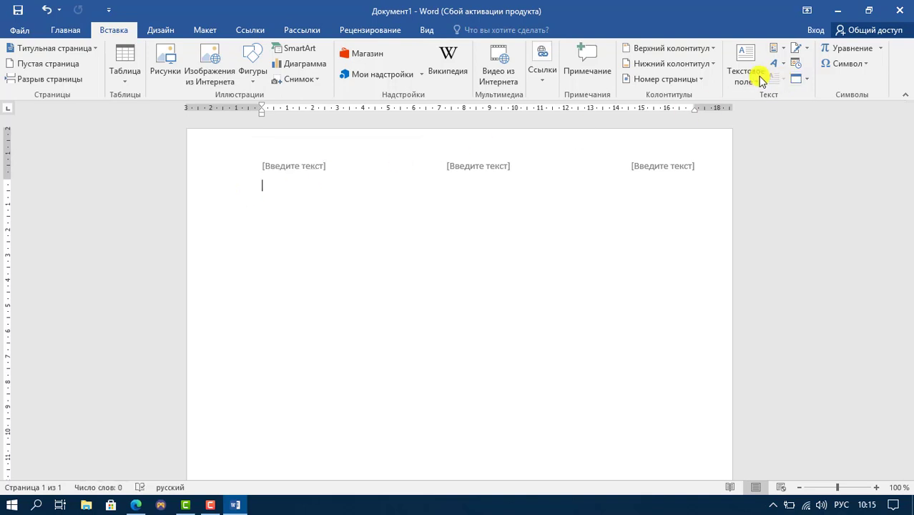
# Insert the built-in black ViewMaster quote text box with its placeholder text and check its place on the page.
pyautogui.click(748, 78)
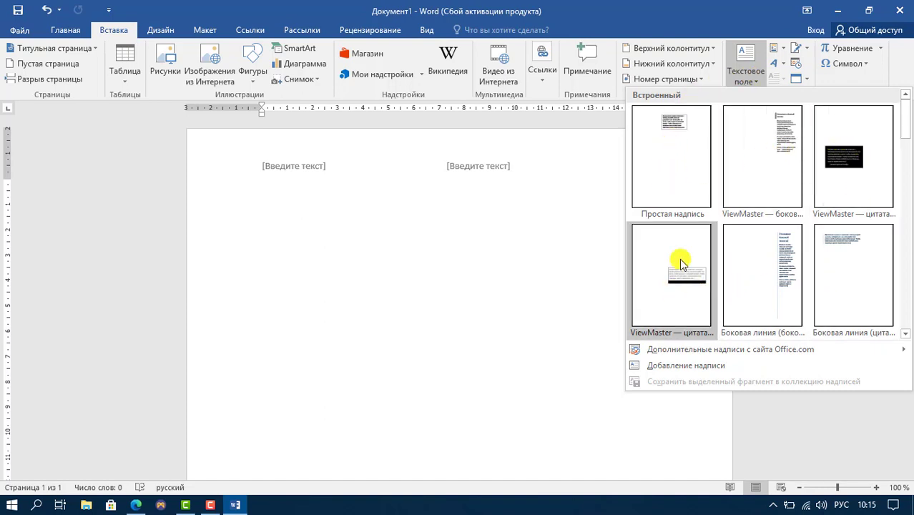
pyautogui.click(816, 153)
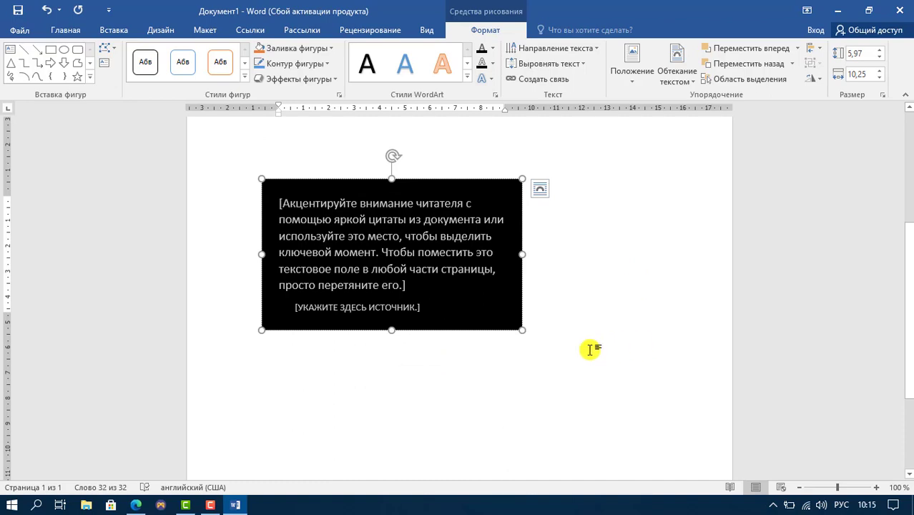
pyautogui.scroll(5, 512, 361)
pyautogui.scroll(-3, 512, 359)
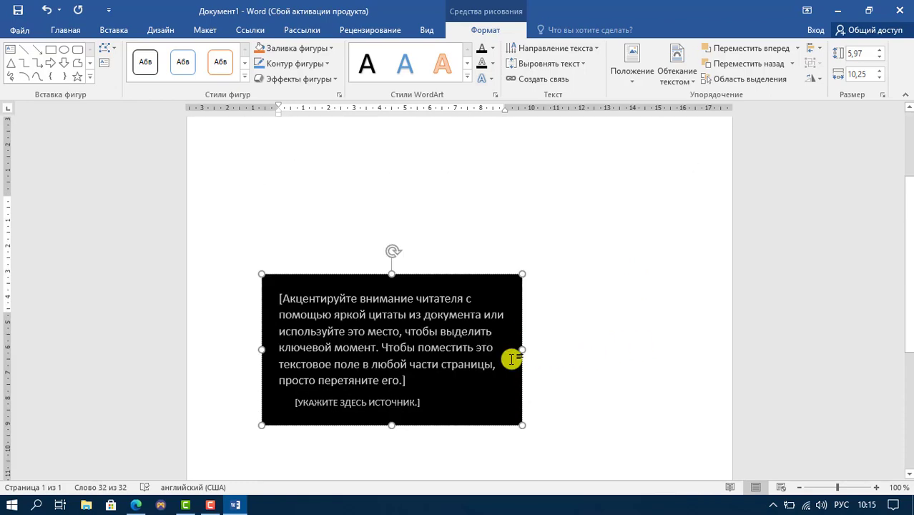
pyautogui.scroll(-4, 514, 359)
pyautogui.scroll(5, 377, 348)
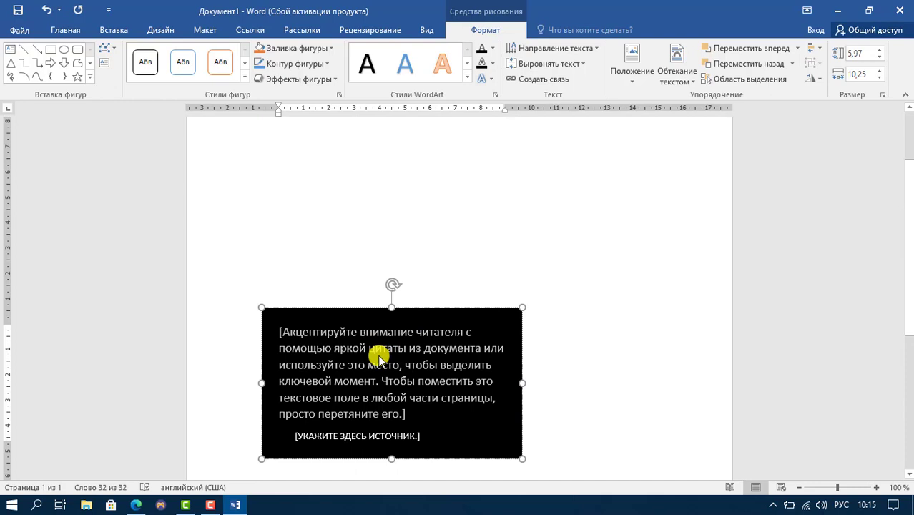
pyautogui.click(659, 274)
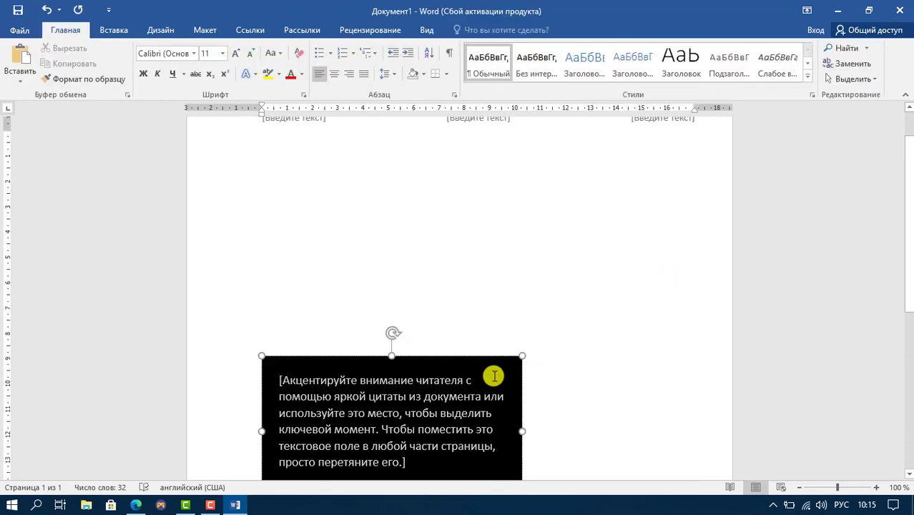
# Move the black quote text box up below the header and towards the right margin, and delete it.
pyautogui.click(494, 376)
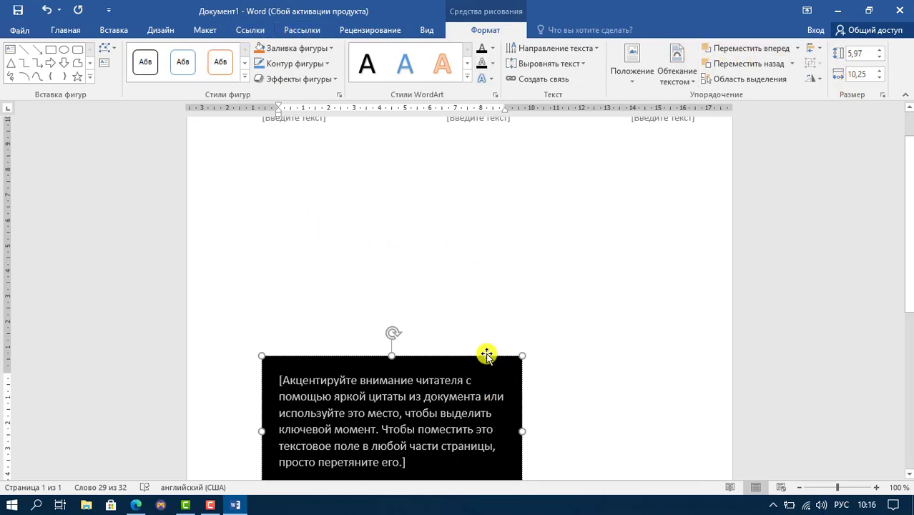
pyautogui.moveTo(488, 359); pyautogui.dragTo(529, 179)
pyautogui.scroll(1, 613, 292)
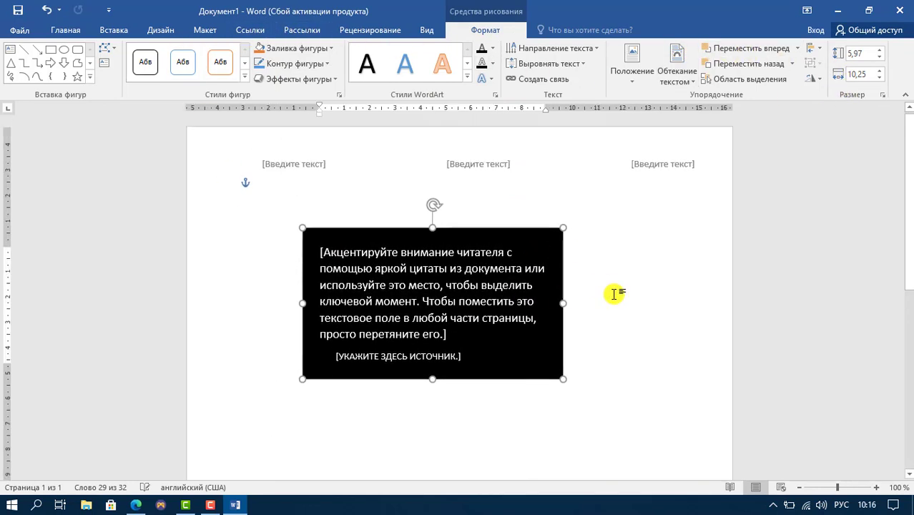
pyautogui.moveTo(547, 233); pyautogui.dragTo(636, 251)
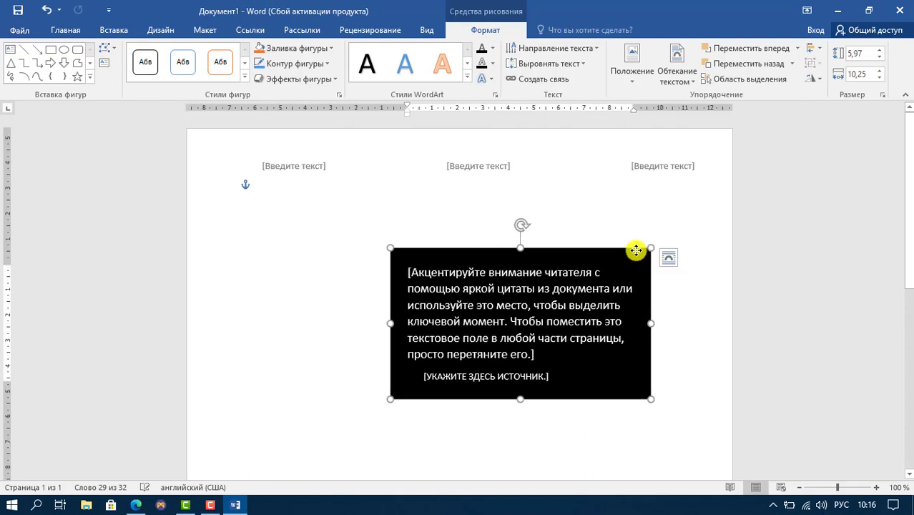
pyautogui.press('Delete')
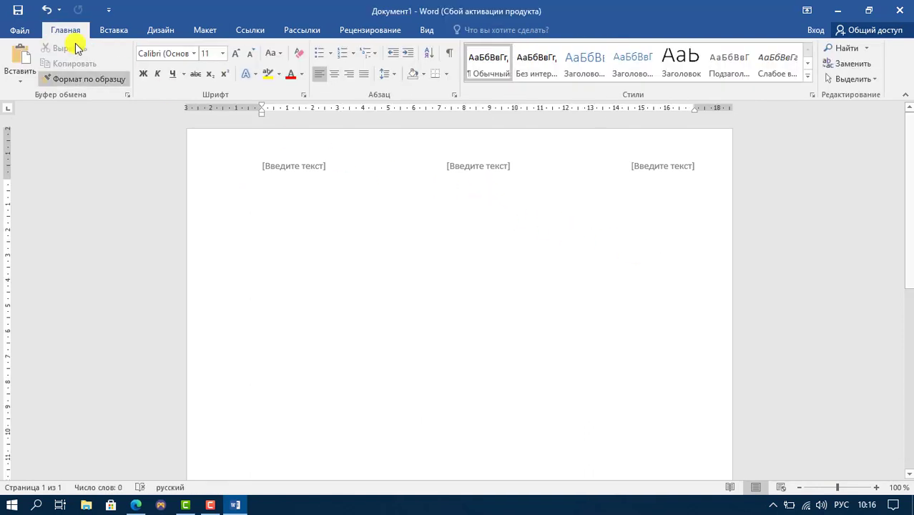
# Look over the available WordArt styles without inserting one.
pyautogui.click(114, 30)
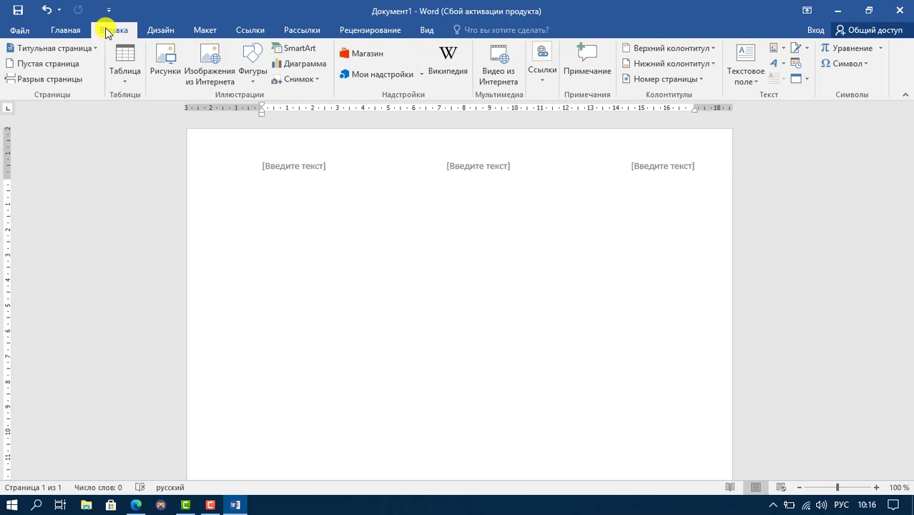
pyautogui.click(782, 66)
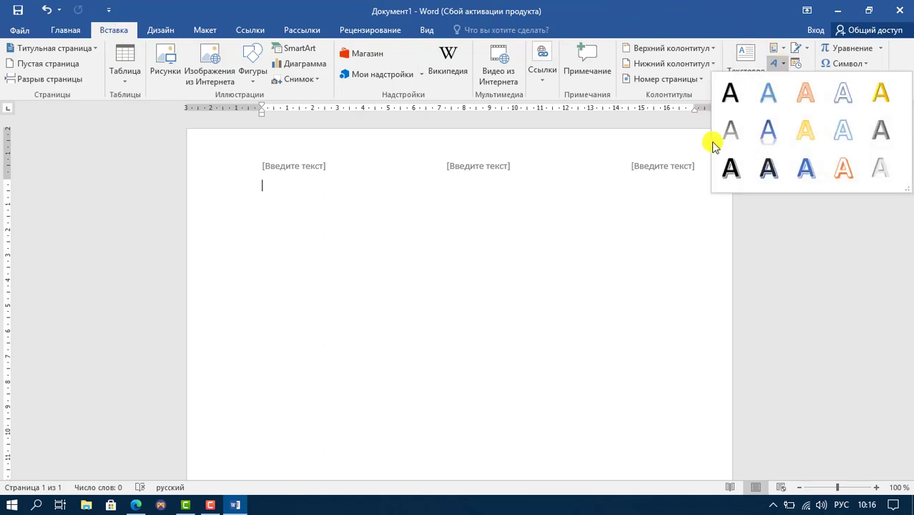
pyautogui.click(472, 341)
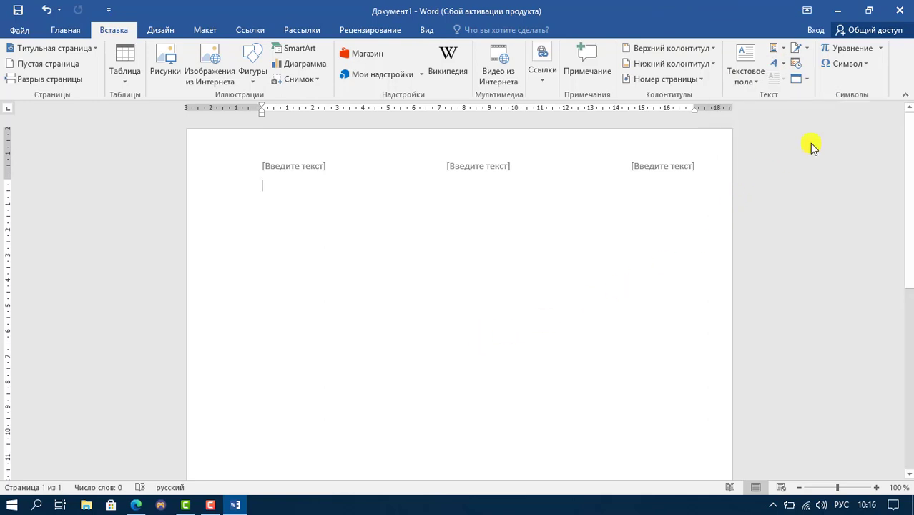
# Examine the full list of symbols available for insertion and close it without inserting any.
pyautogui.click(856, 65)
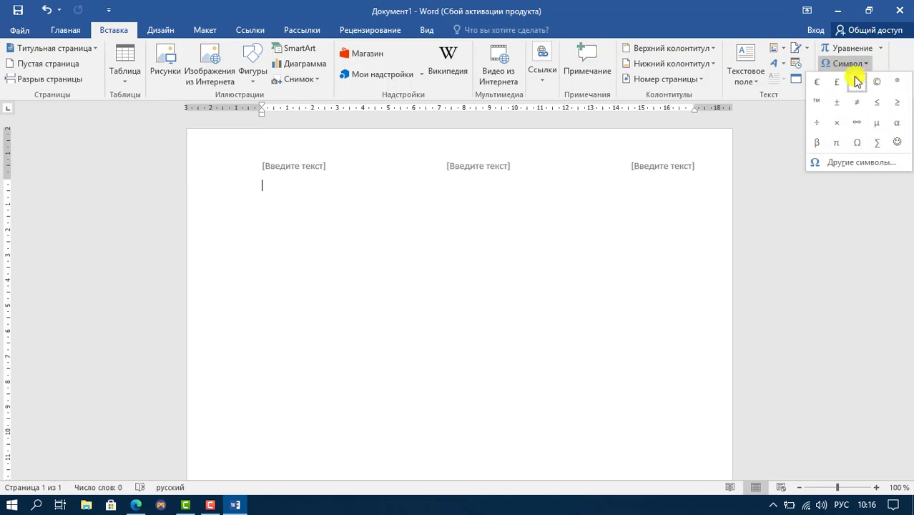
pyautogui.click(875, 164)
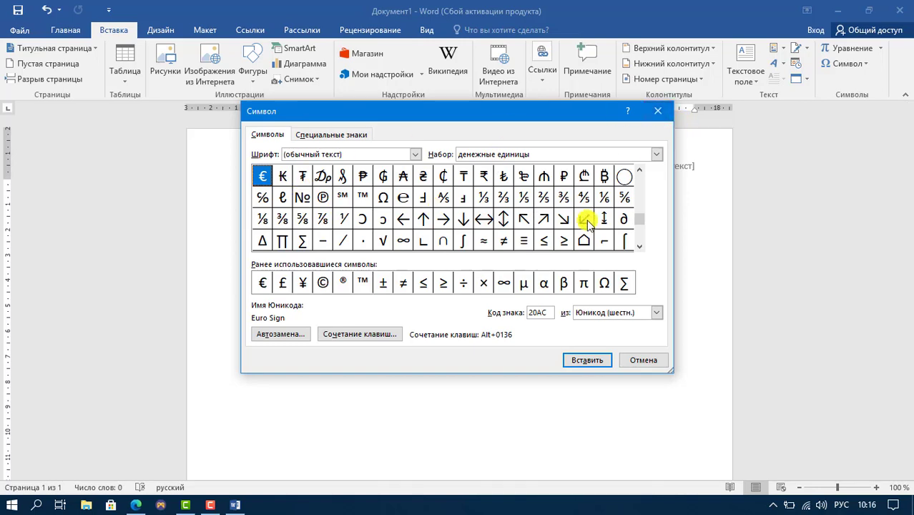
pyautogui.click(659, 112)
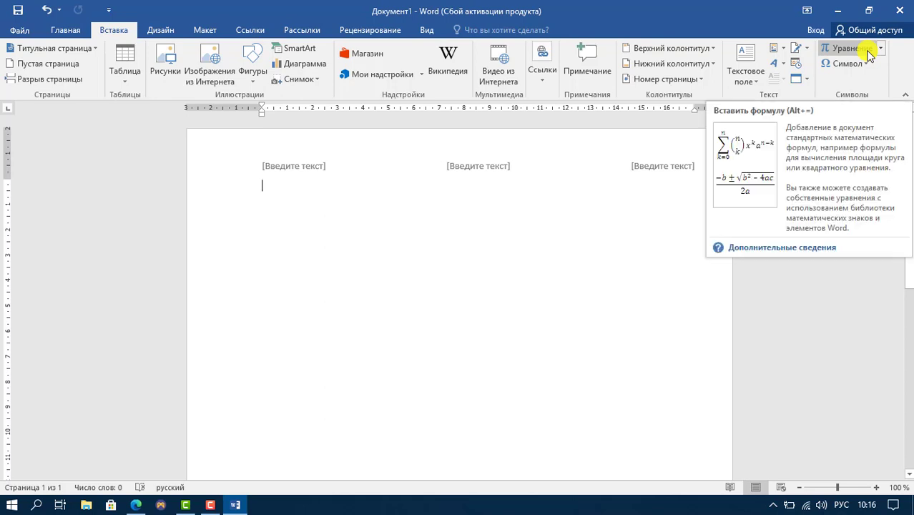
# Insert the built-in circle area equation (Площадь круга) into the document body.
pyautogui.click(882, 50)
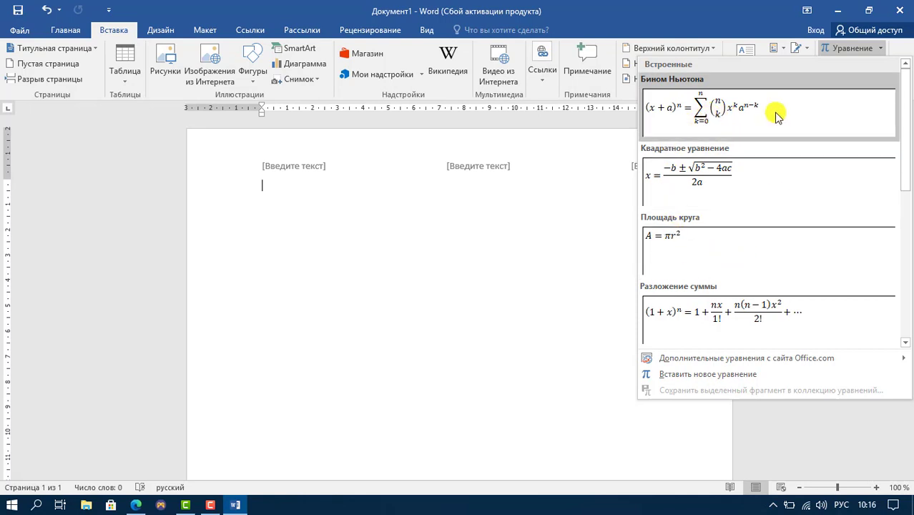
pyautogui.click(692, 243)
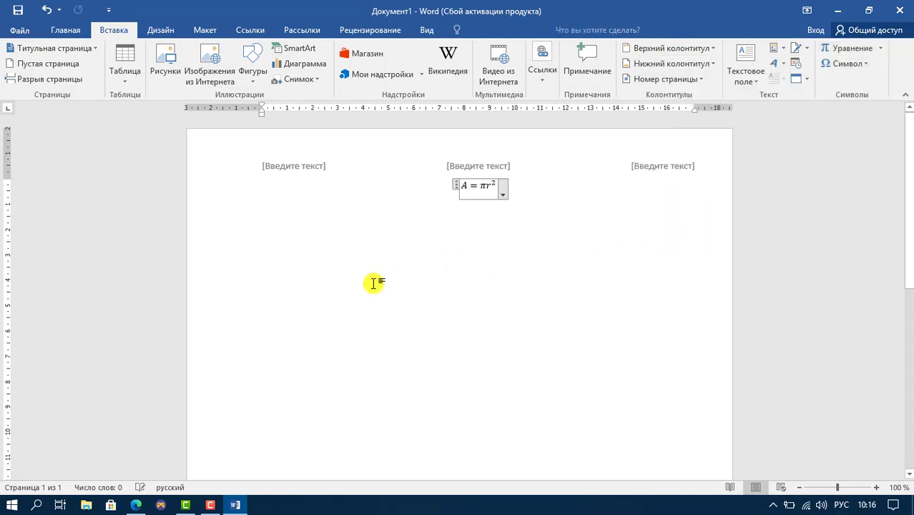
pyautogui.click(586, 208)
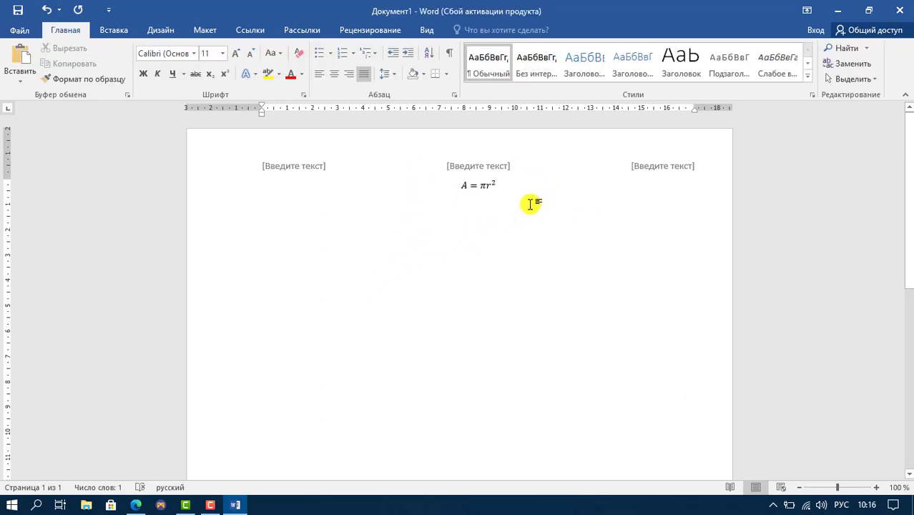
# Open the circle area equation for editing, look over the equation tools and leave it unedited.
pyautogui.click(478, 184)
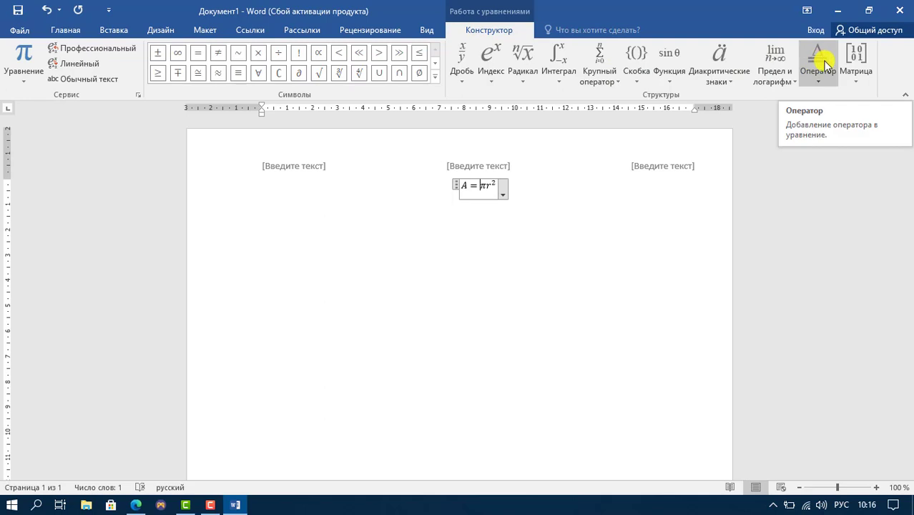
pyautogui.click(18, 73)
pyautogui.click(689, 357)
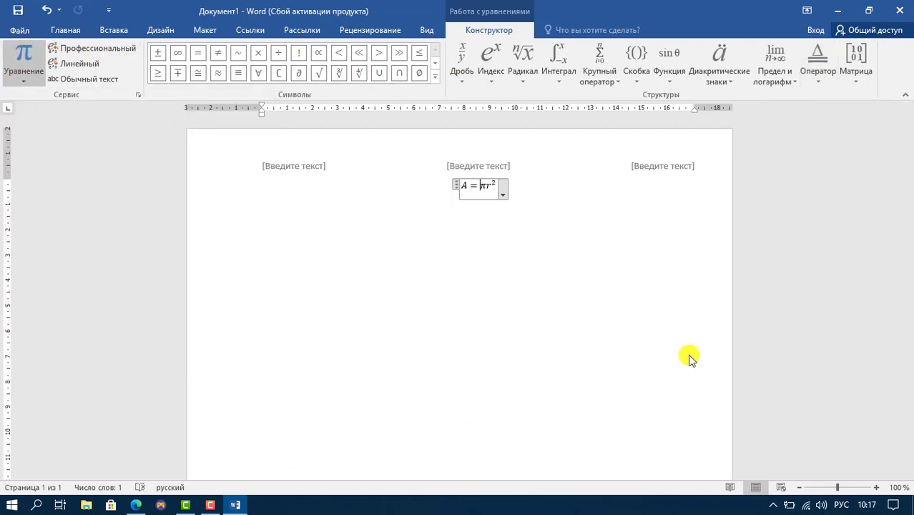
pyautogui.click(520, 316)
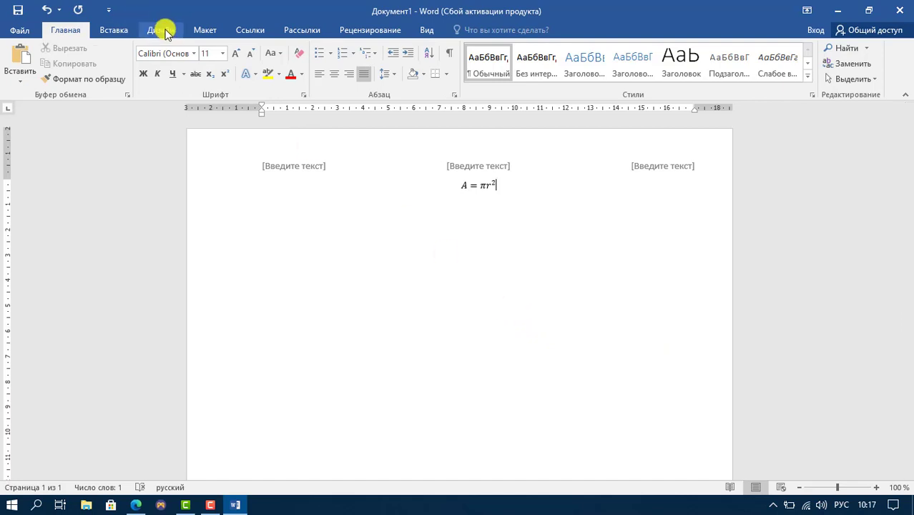
# Delete the circle area equation from the document body.
pyautogui.click(127, 30)
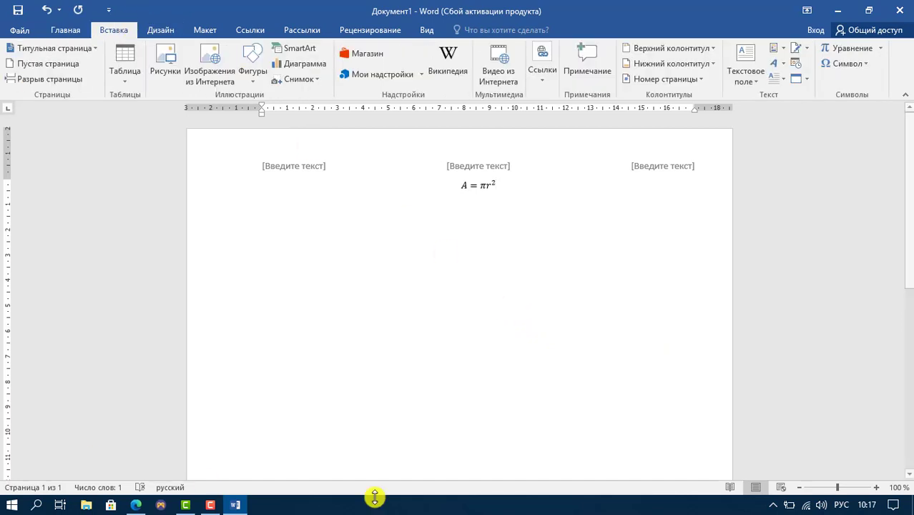
pyautogui.press('BackSpace')
pyautogui.press('BackSpace')
pyautogui.press('BackSpace')
pyautogui.press('BackSpace')
pyautogui.press('BackSpace')
pyautogui.press('BackSpace')
pyautogui.press('BackSpace')
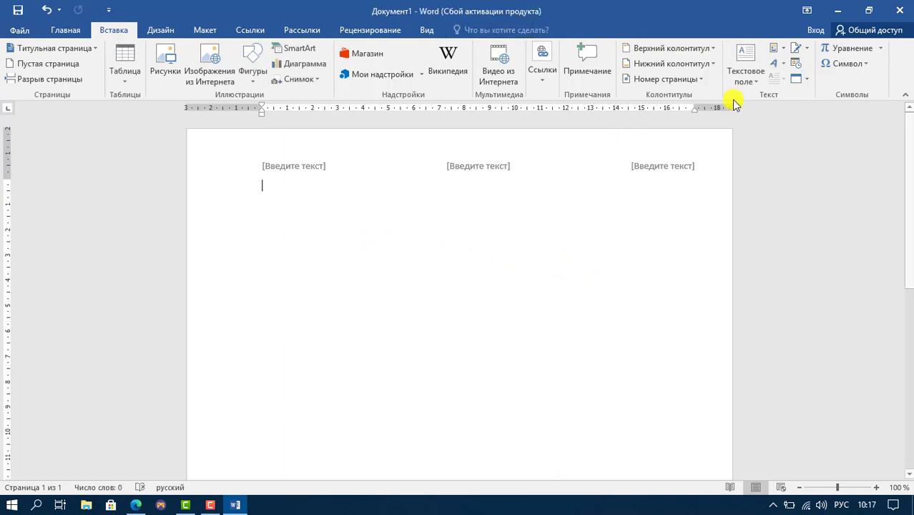
# Insert the current date in the long Russian format "воскресенье, 7 августа 2022 г.".
pyautogui.click(796, 69)
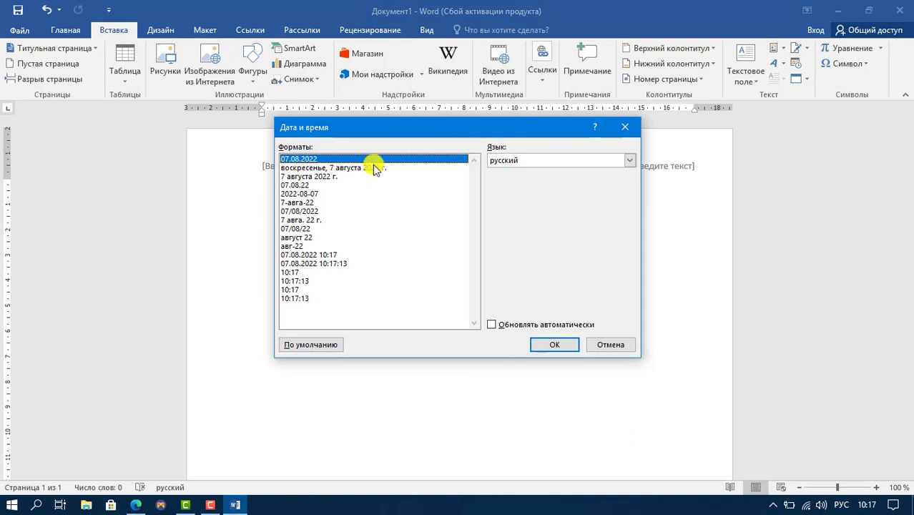
pyautogui.click(345, 169)
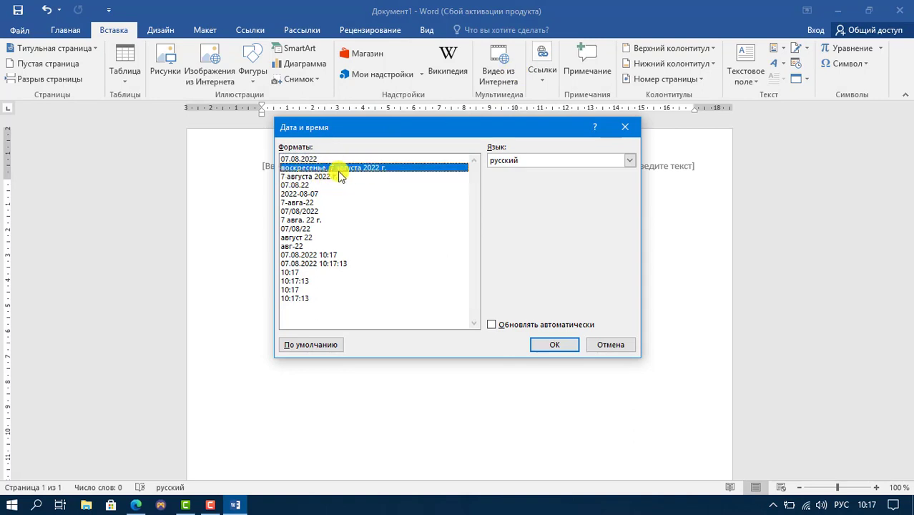
pyautogui.click(552, 345)
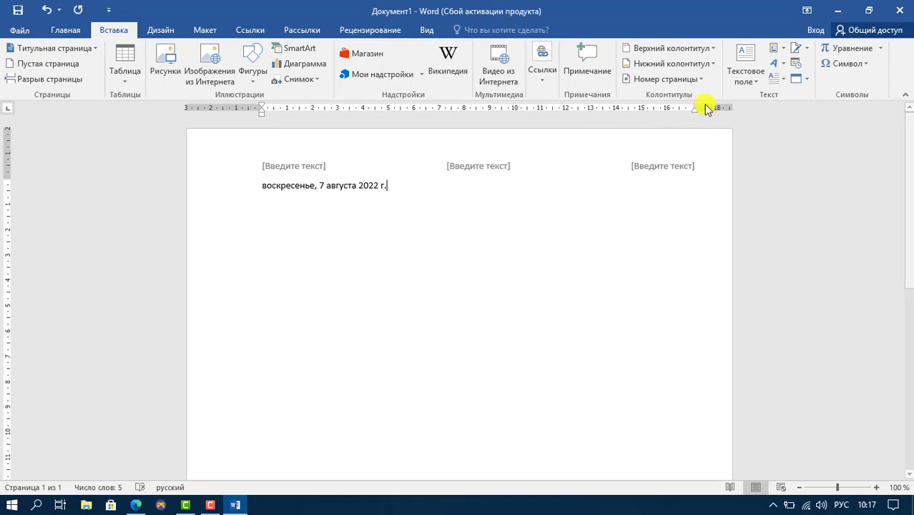
# Insert a new Bitmap Image object after the date, looking through the available object types first.
pyautogui.click(810, 83)
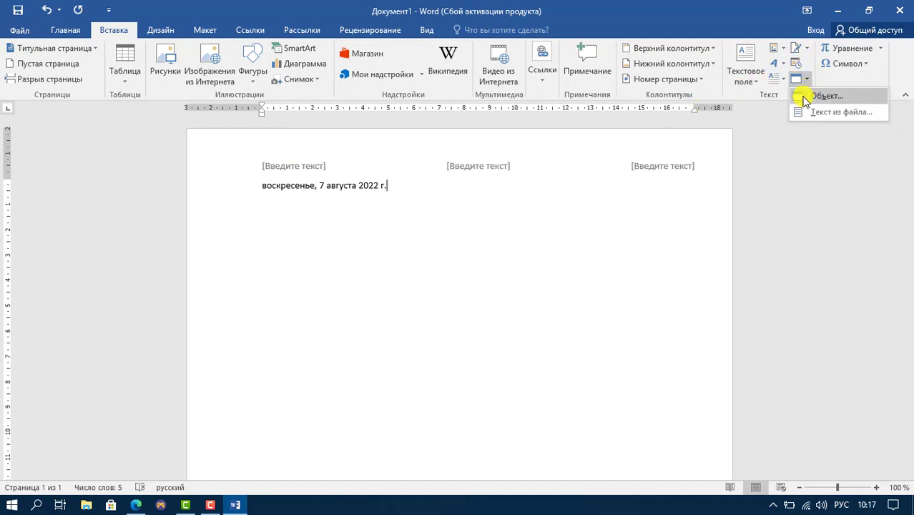
pyautogui.click(122, 287)
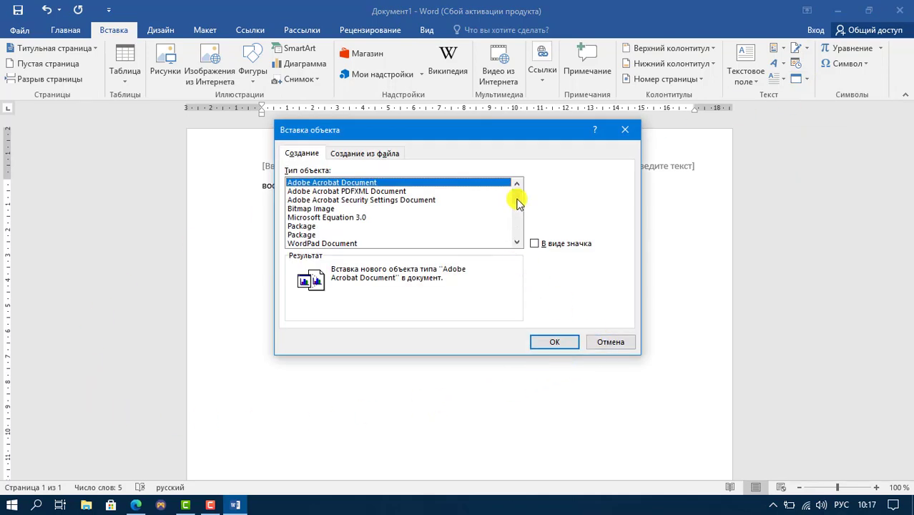
pyautogui.moveTo(520, 201)
pyautogui.mouseDown()
pyautogui.moveTo(521, 230)
pyautogui.moveTo(521, 204)
pyautogui.mouseUp()
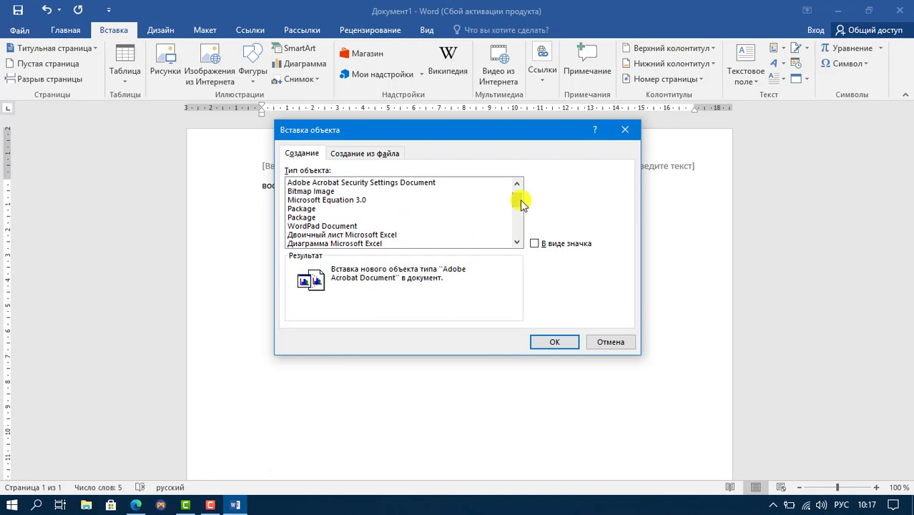
pyautogui.moveTo(522, 207); pyautogui.dragTo(521, 232)
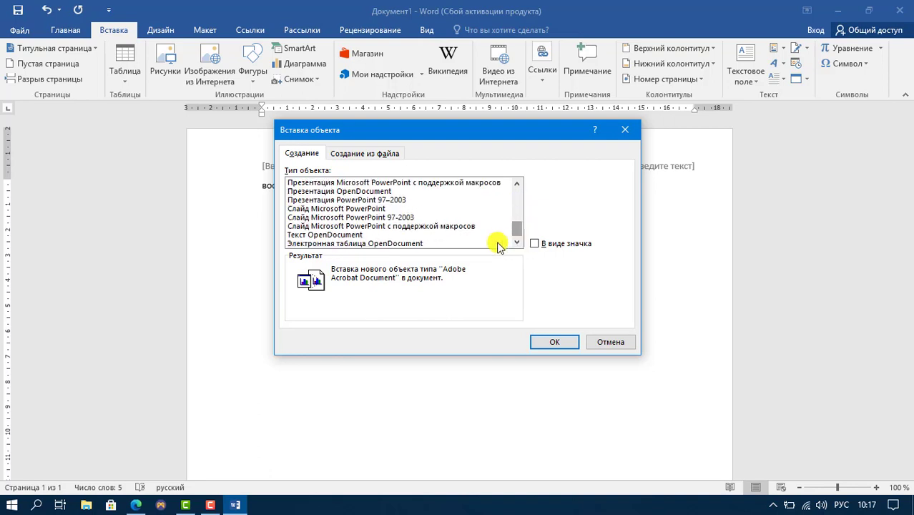
pyautogui.scroll(5, 339, 233)
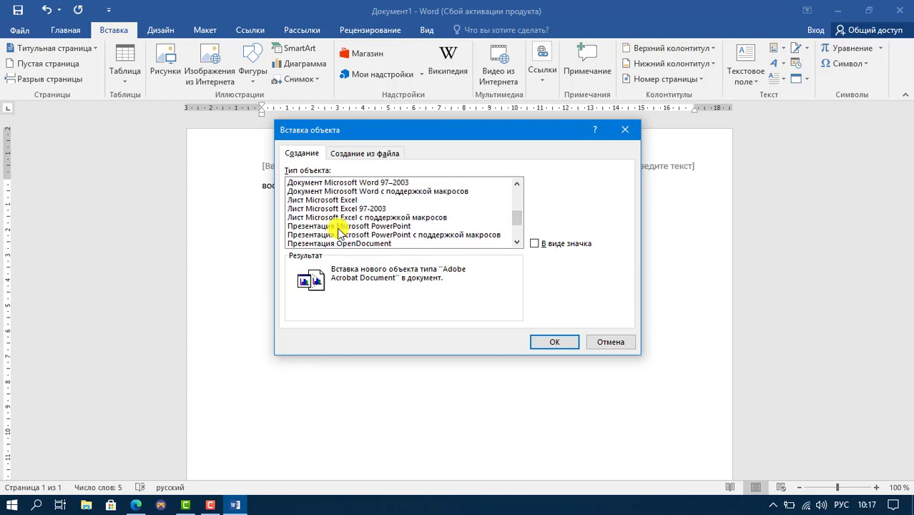
pyautogui.scroll(2, 339, 232)
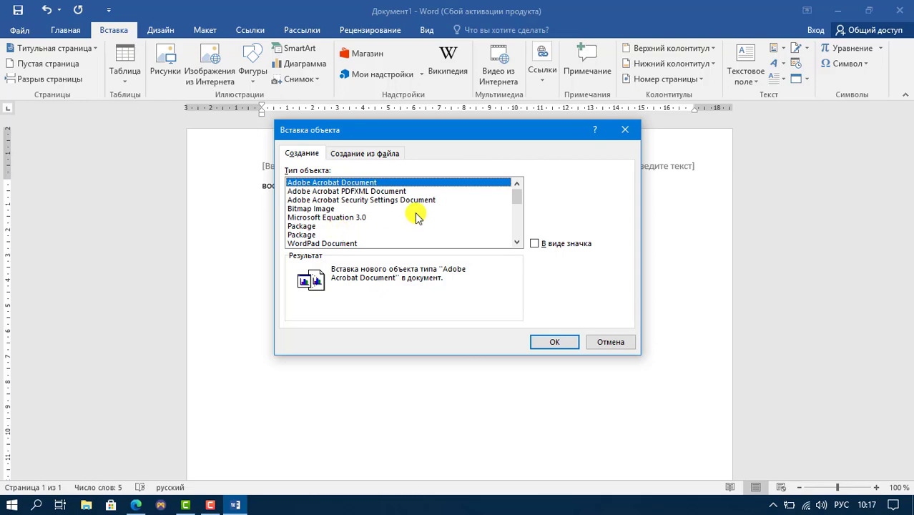
pyautogui.click(315, 209)
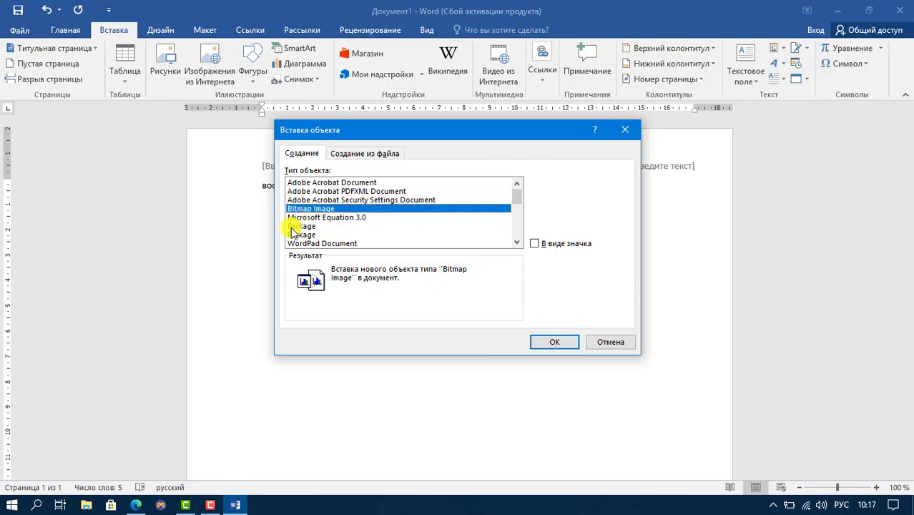
pyautogui.click(538, 342)
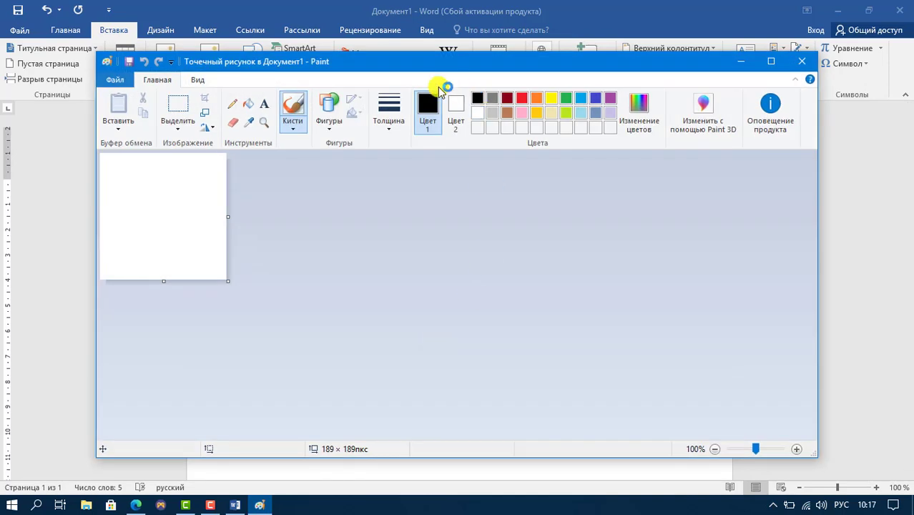
# Fill the embedded Paint canvas with black and draw a black ellipse about 90 × 92 px on it.
pyautogui.moveTo(404, 65); pyautogui.dragTo(506, 79)
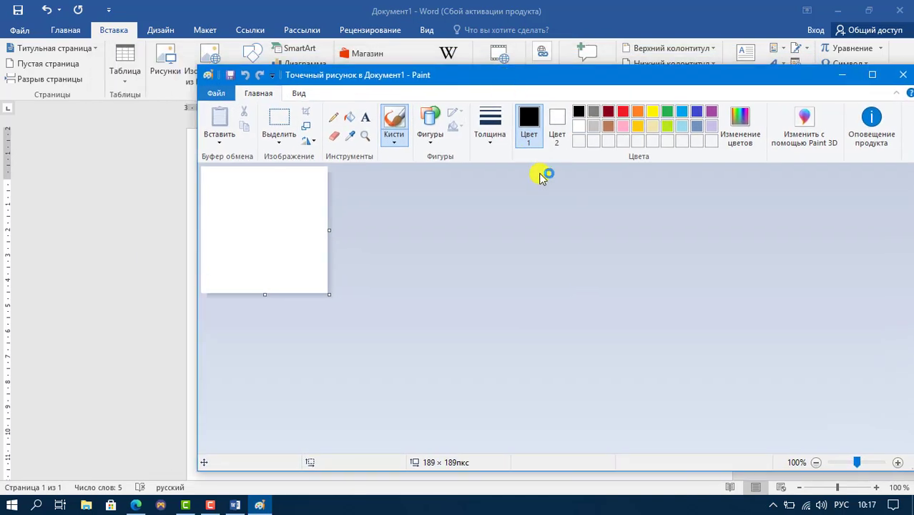
pyautogui.click(349, 117)
pyautogui.click(272, 205)
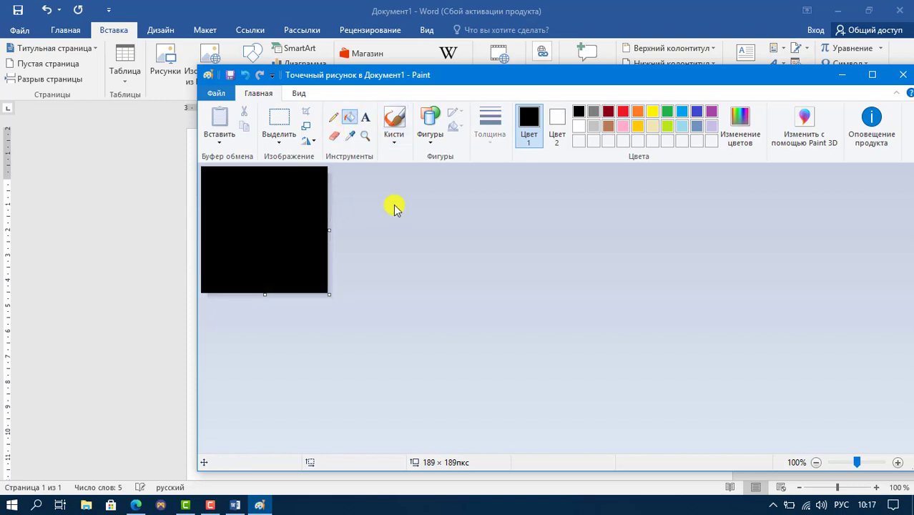
pyautogui.click(431, 136)
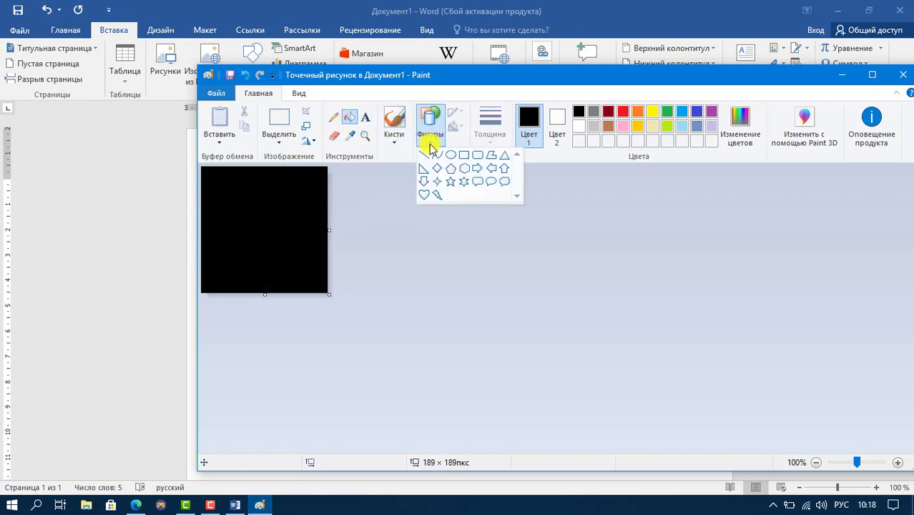
pyautogui.click(451, 157)
pyautogui.moveTo(252, 193); pyautogui.dragTo(312, 254)
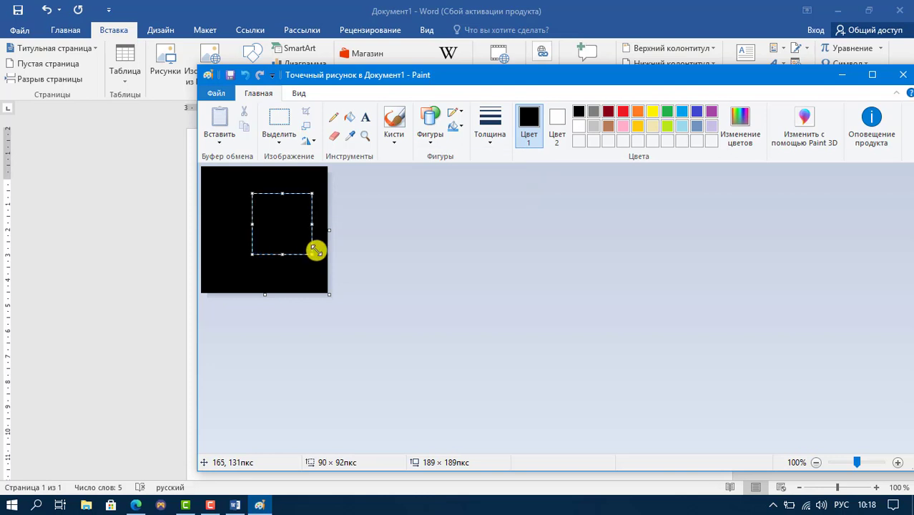
# Fill the whole black canvas with dark red.
pyautogui.click(349, 118)
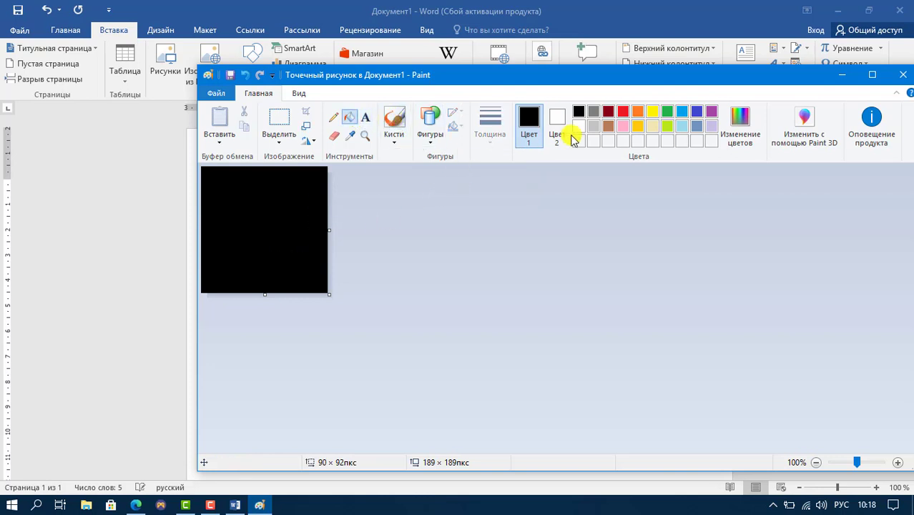
pyautogui.click(610, 112)
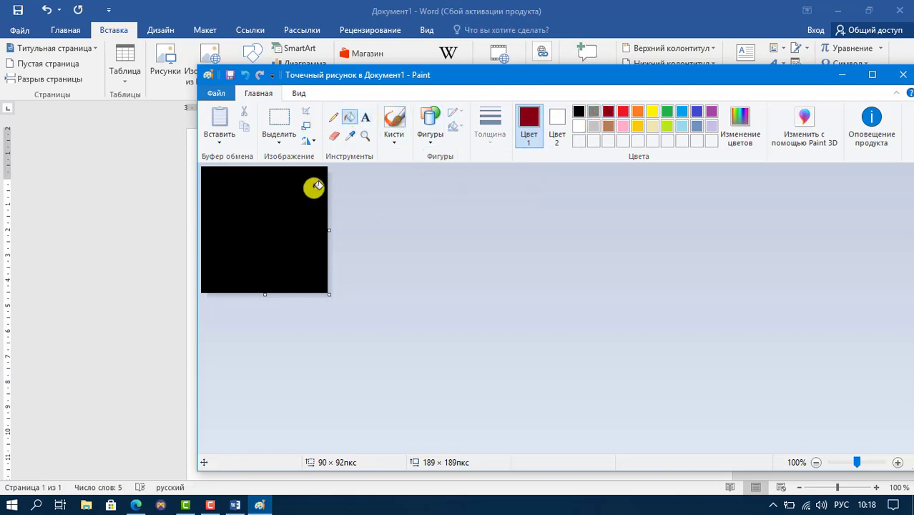
pyautogui.click(257, 229)
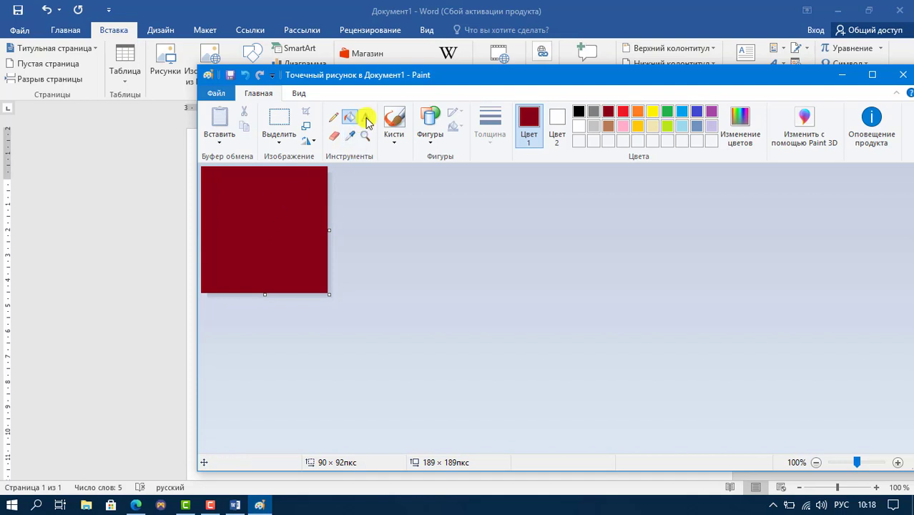
# Draw a light blue circle outline about 77 × 77 px near the centre of the dark red canvas.
pyautogui.click(437, 145)
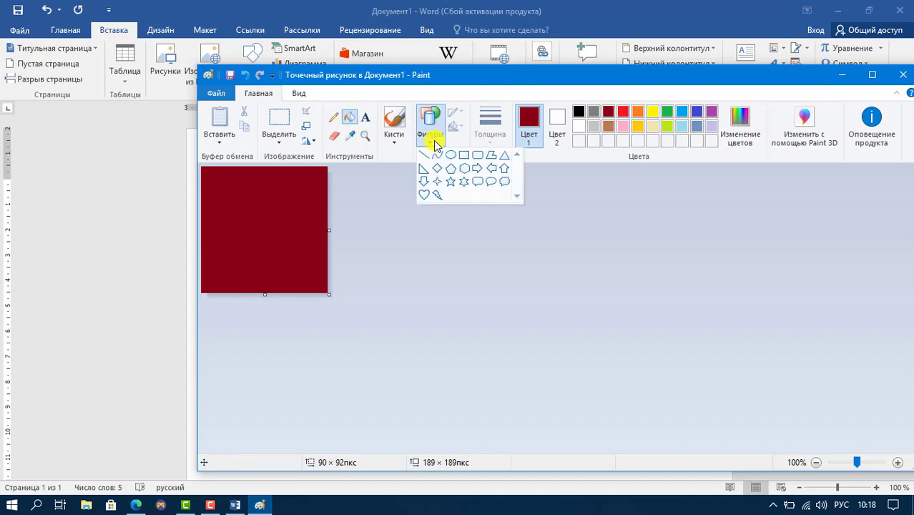
pyautogui.click(453, 156)
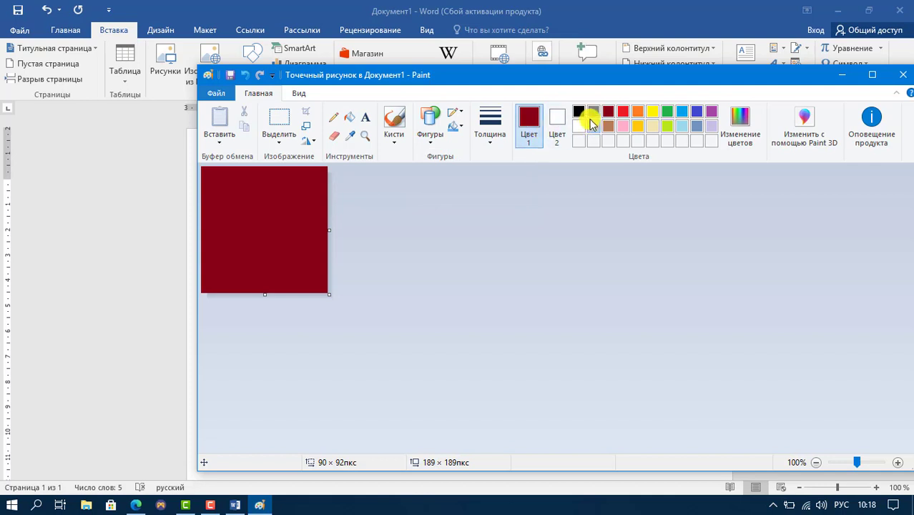
pyautogui.click(684, 113)
pyautogui.moveTo(238, 201)
pyautogui.mouseDown()
pyautogui.moveTo(251, 247)
pyautogui.moveTo(290, 253)
pyautogui.mouseUp()
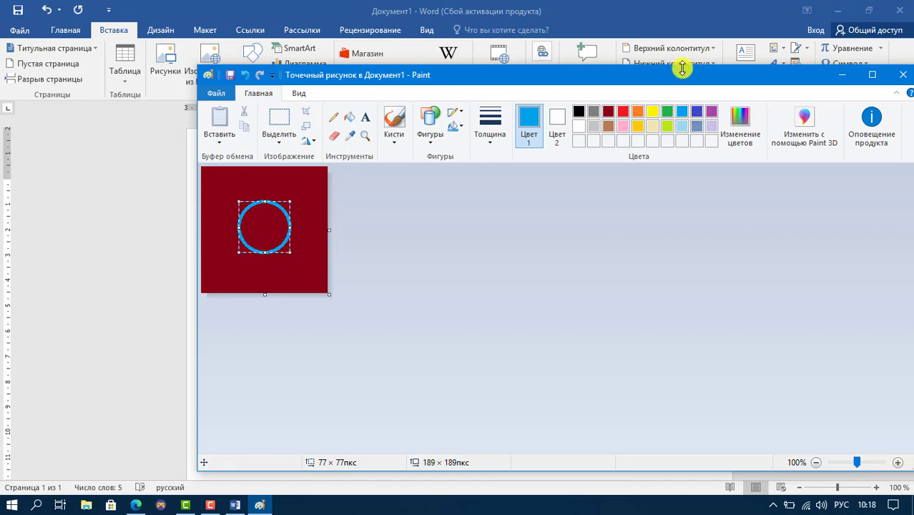
# Fill the canvas area around the circle with white, leaving the circle's interior dark red.
pyautogui.moveTo(681, 79)
pyautogui.mouseDown()
pyautogui.moveTo(524, 258)
pyautogui.moveTo(713, 427)
pyautogui.moveTo(690, 313)
pyautogui.moveTo(636, 289)
pyautogui.mouseUp()
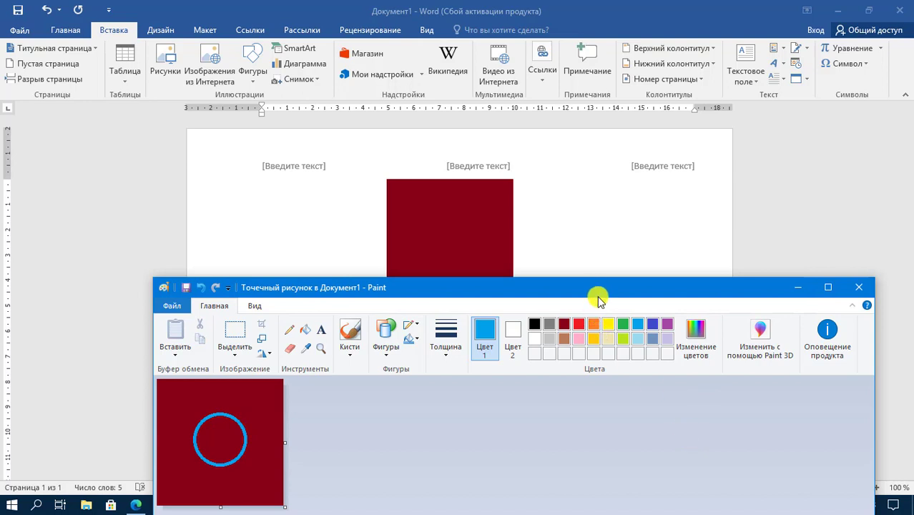
pyautogui.click(513, 341)
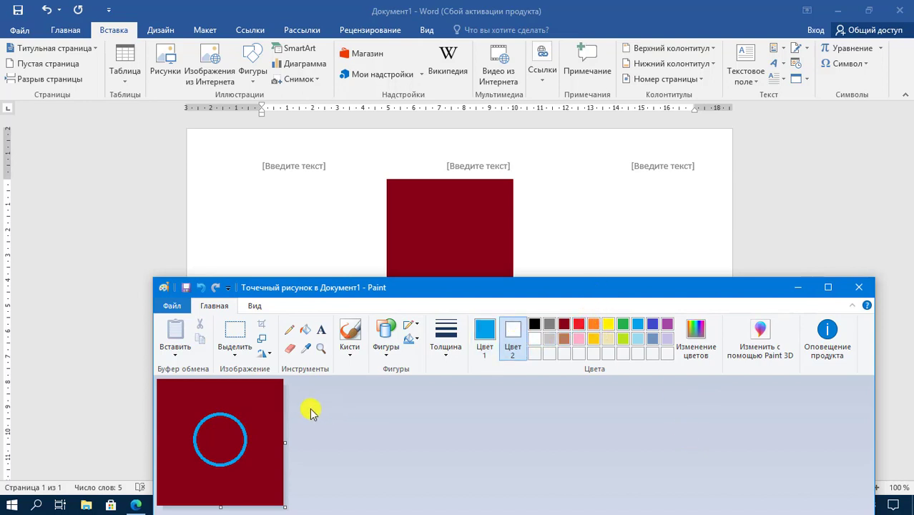
pyautogui.click(314, 332)
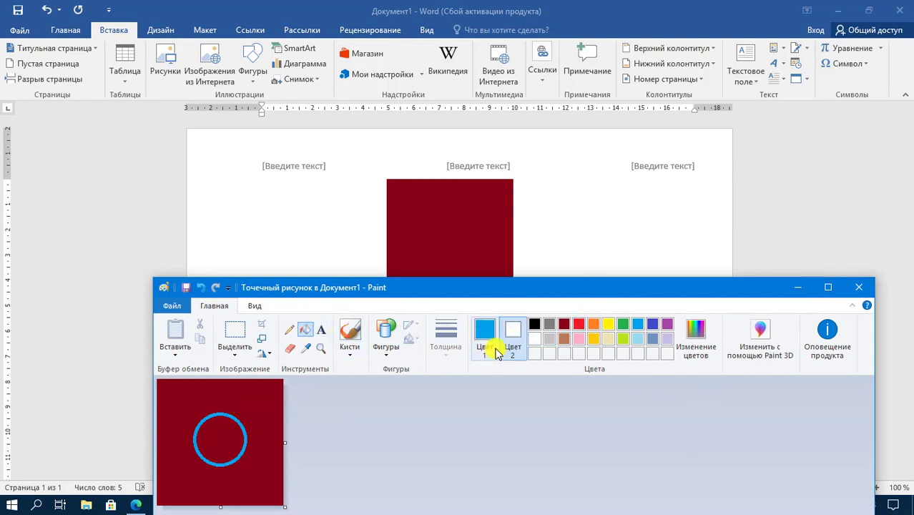
pyautogui.click(484, 334)
pyautogui.click(535, 338)
pyautogui.click(279, 389)
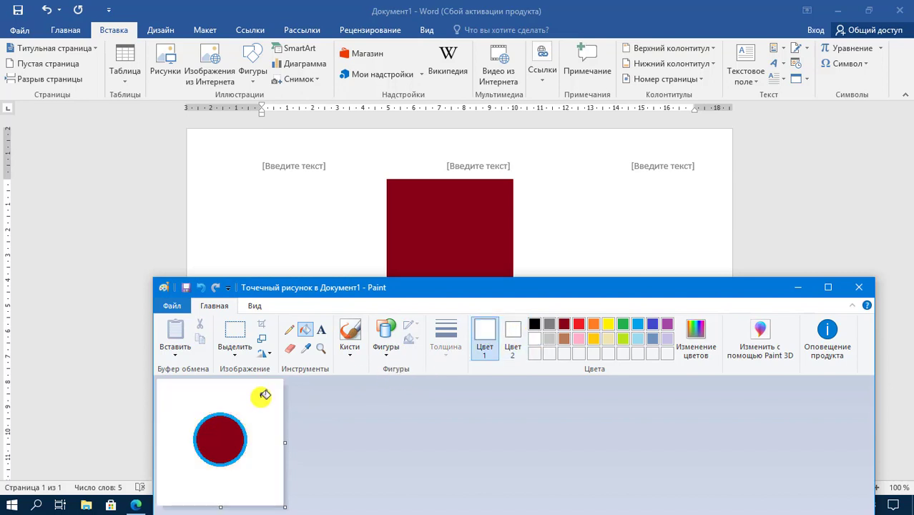
# Close Paint to return to the Word document and select the embedded circle picture.
pyautogui.moveTo(710, 287); pyautogui.dragTo(696, 176)
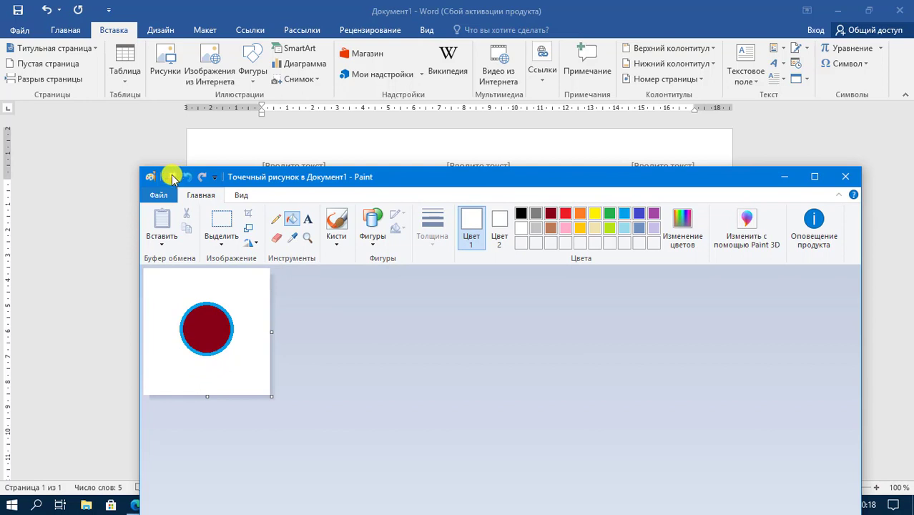
pyautogui.click(845, 177)
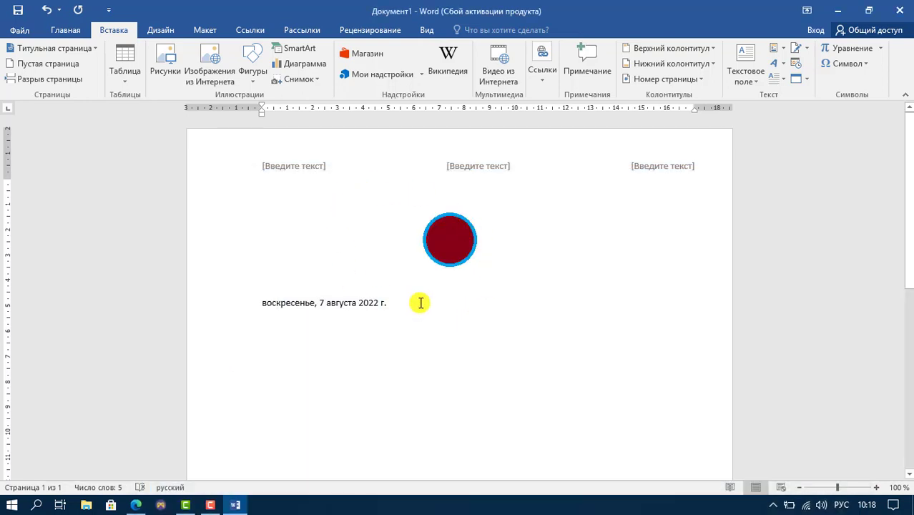
pyautogui.click(460, 247)
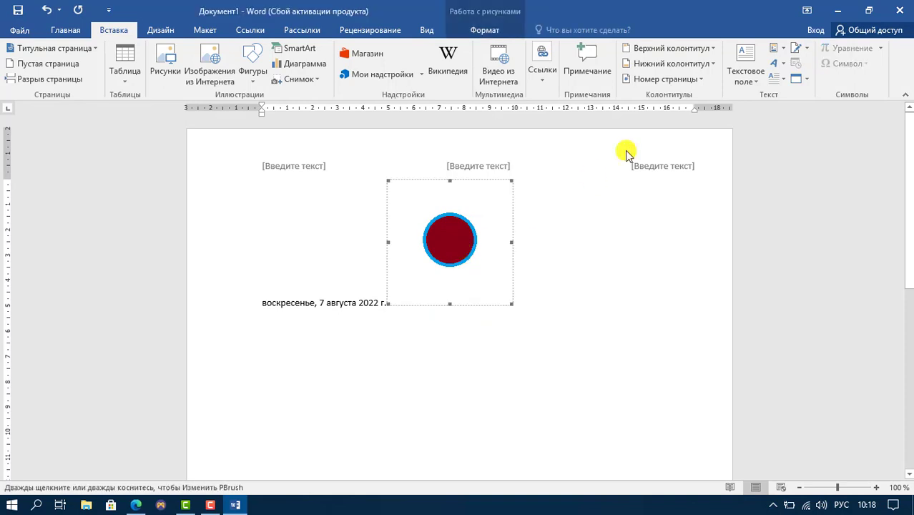